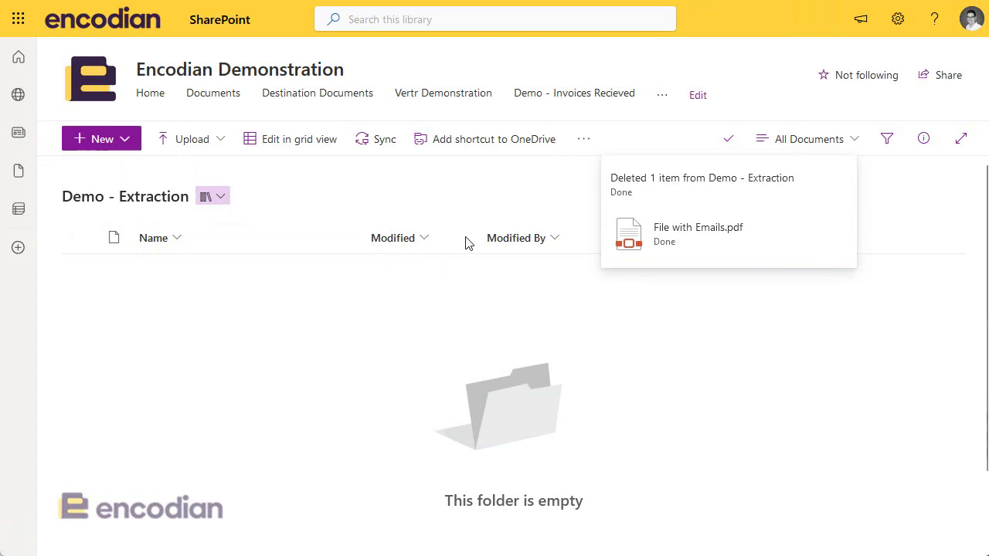
Step: Close the deletion notice to show the now-empty Demo - Extraction library
left_click(888, 214)
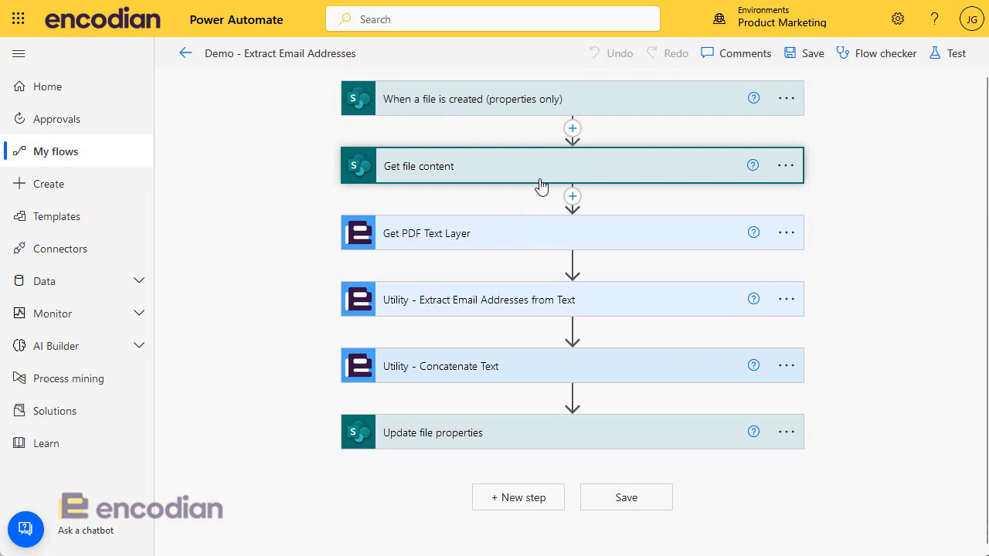
Step: Review the Get file content and Get PDF Text Layer inputs, then insert a step between them
left_click(456, 170)
left_click(453, 170)
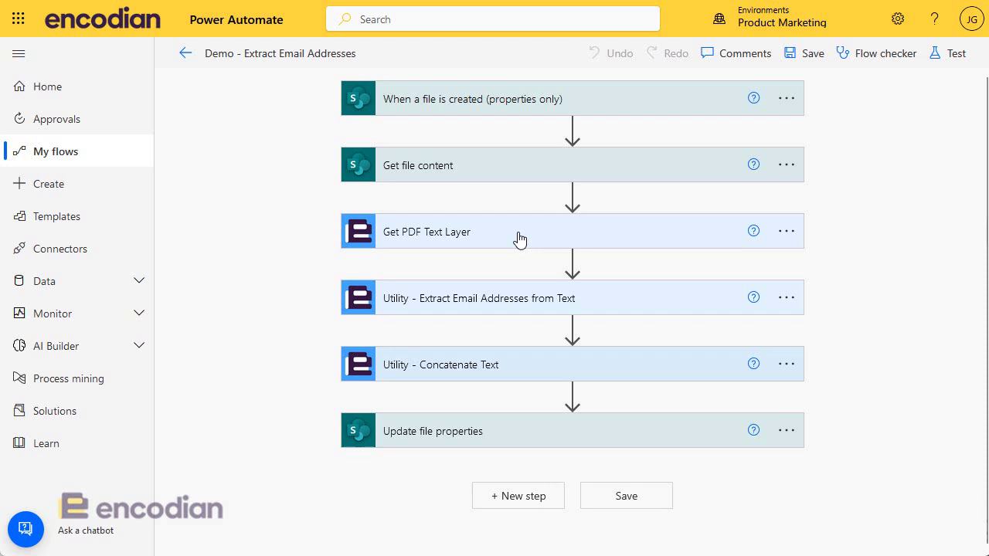
left_click(520, 239)
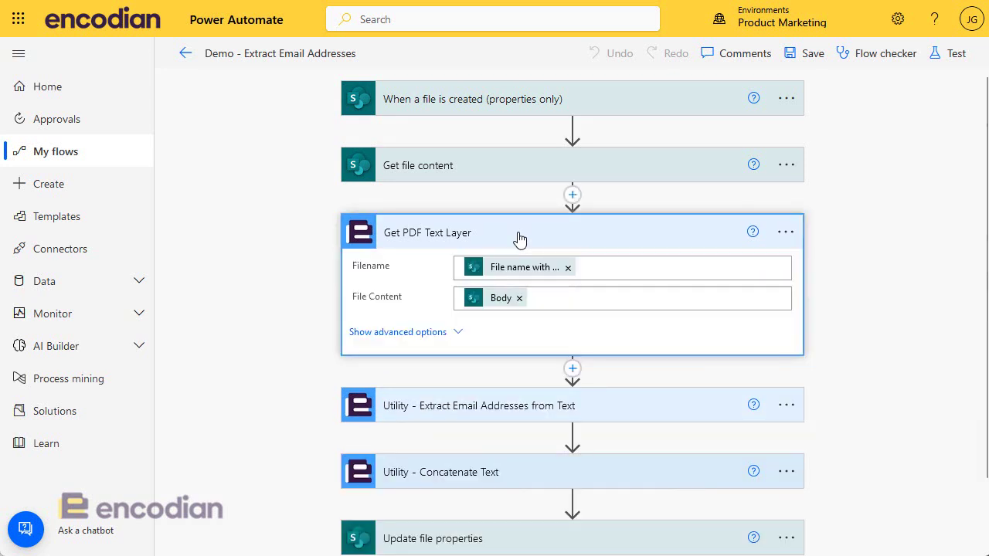
left_click(519, 239)
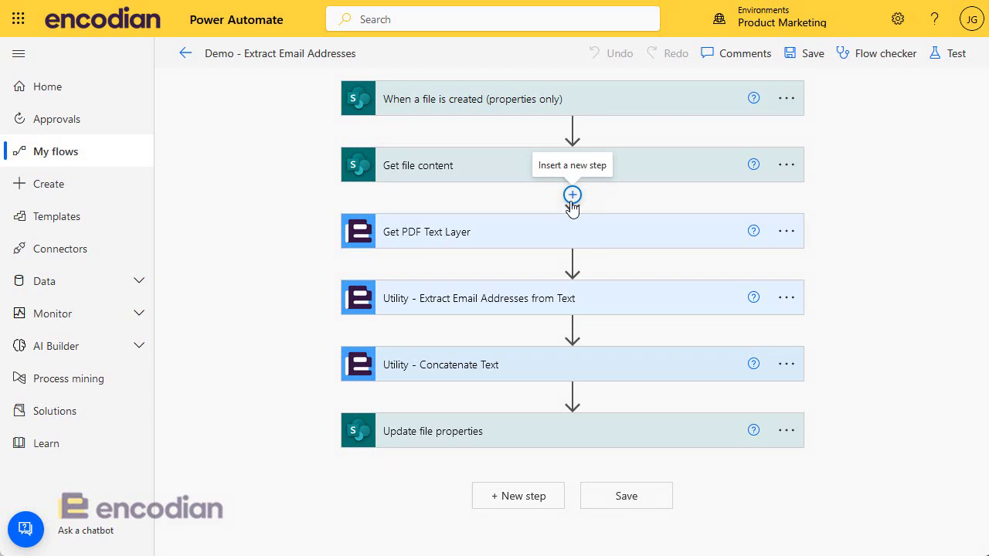
left_click(572, 194)
Step: Add a Condition whose tested value is the File name with extension dynamic content
left_click(569, 224)
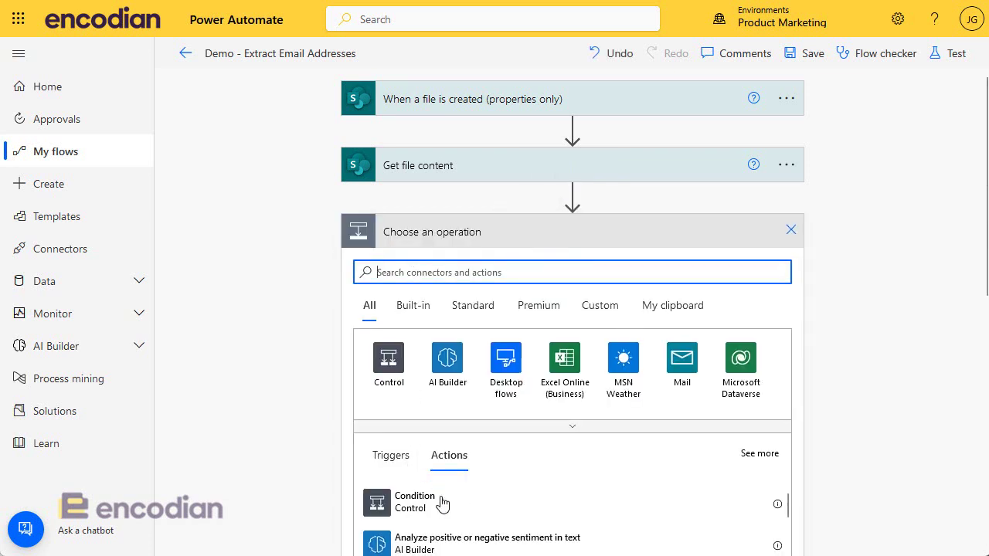
left_click(454, 502)
left_click(510, 278)
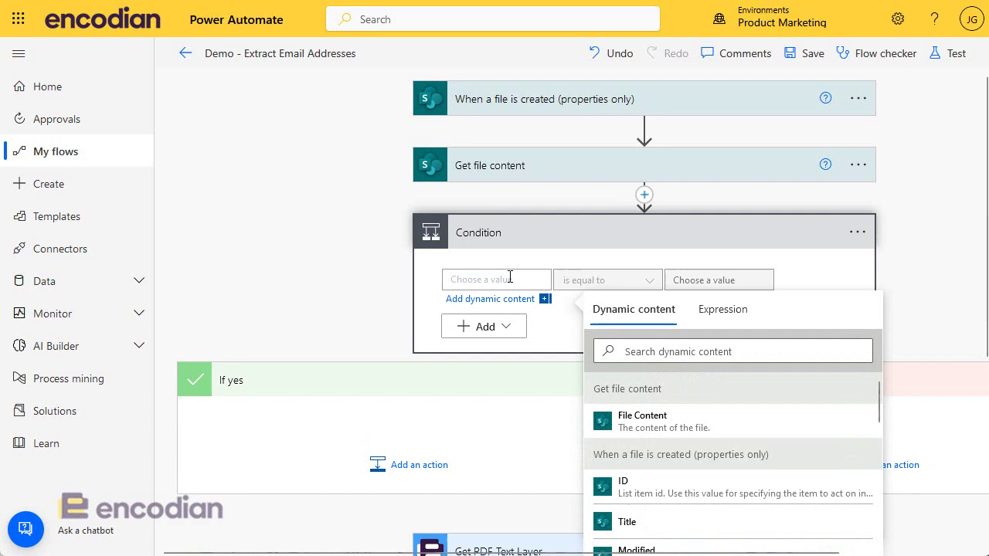
type("ext")
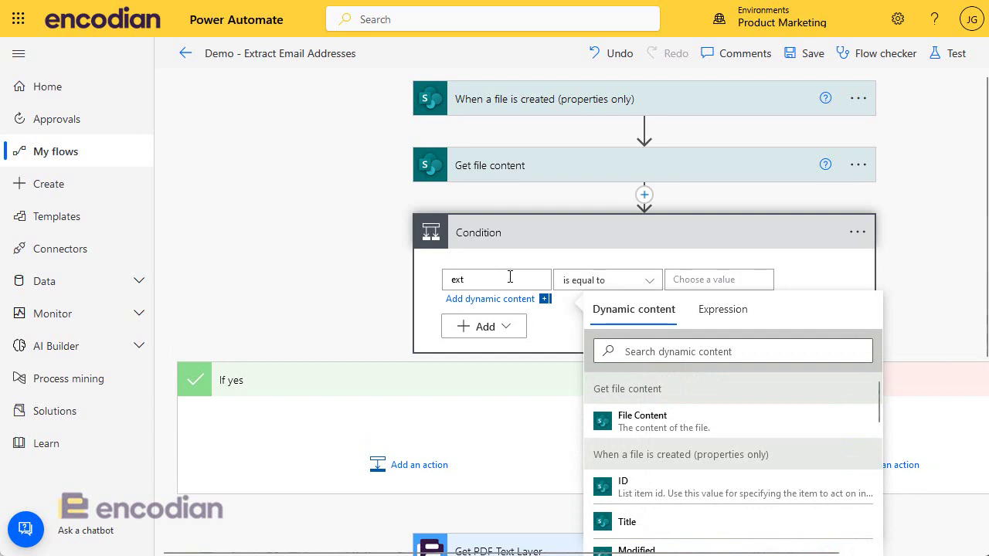
double_click(510, 279)
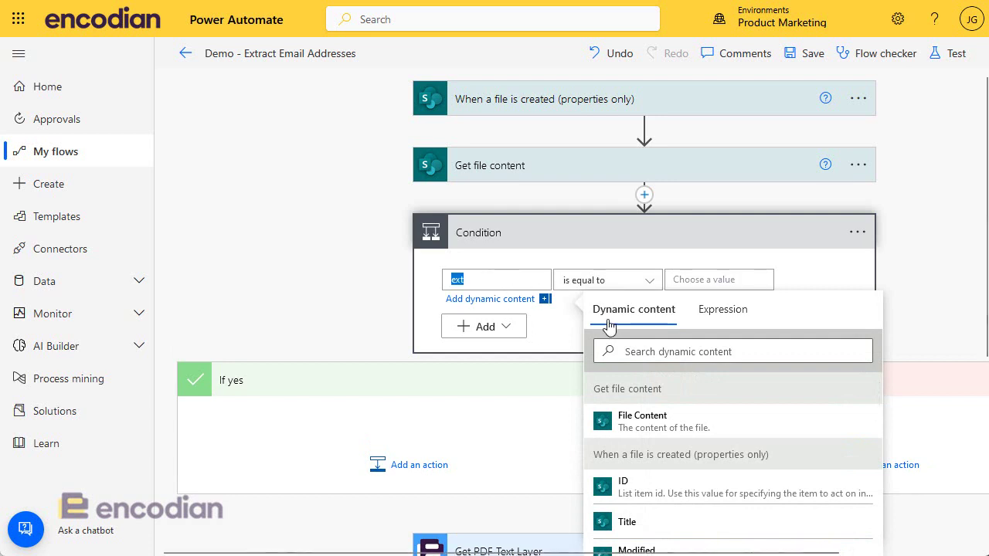
left_click(682, 352)
type("ext")
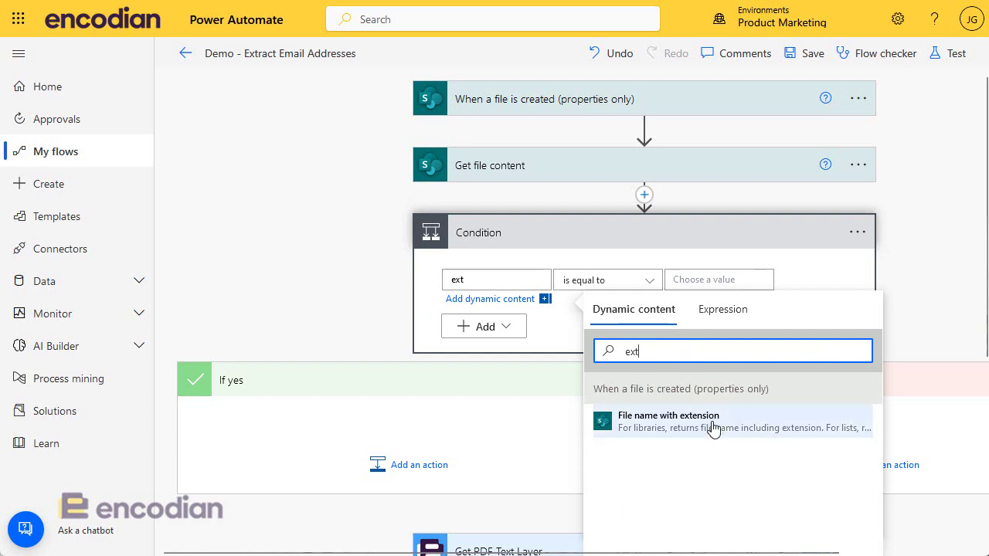
left_click(713, 430)
Step: Set the Condition's operator to 'ends with' and its compare value to pdf
left_click(623, 280)
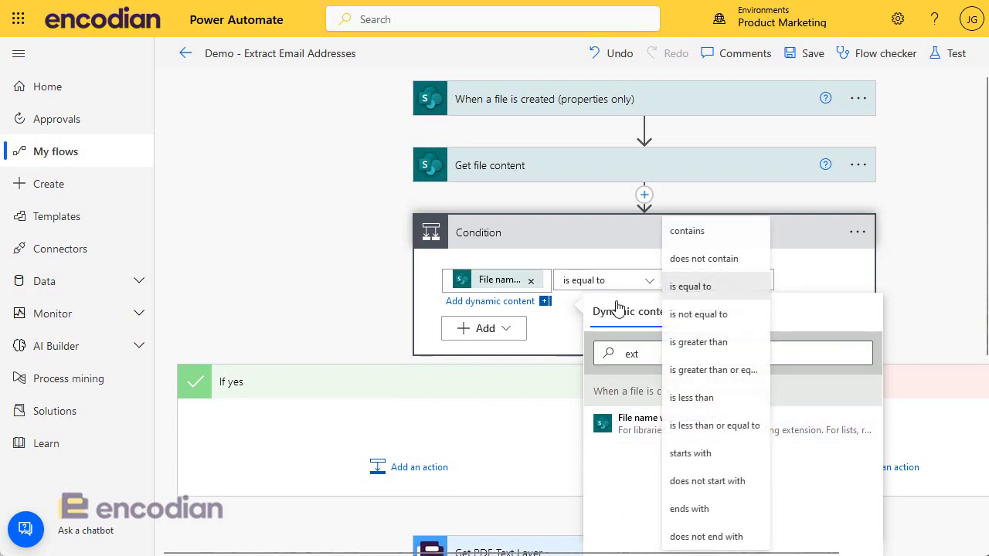
left_click(719, 510)
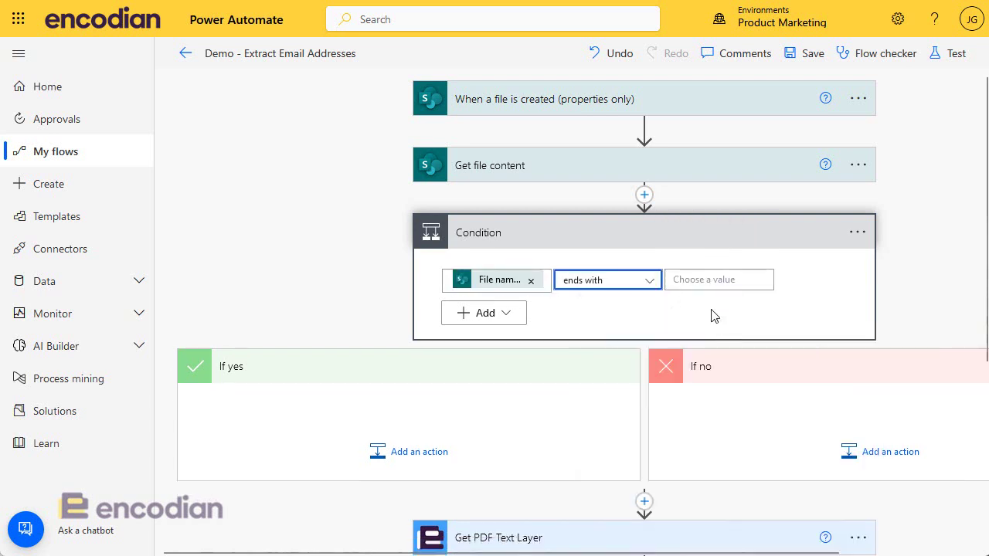
left_click(699, 279)
type("pdf")
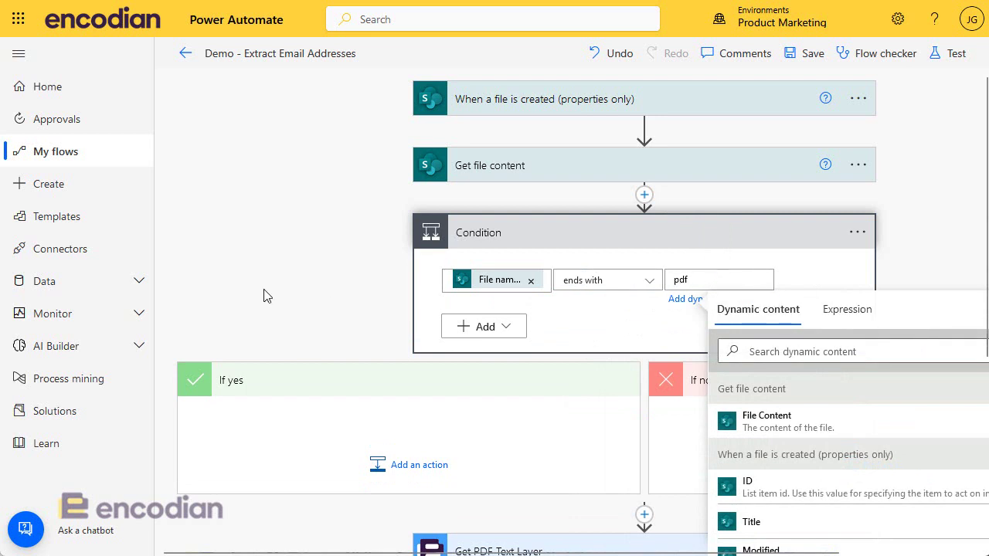
left_click(276, 295)
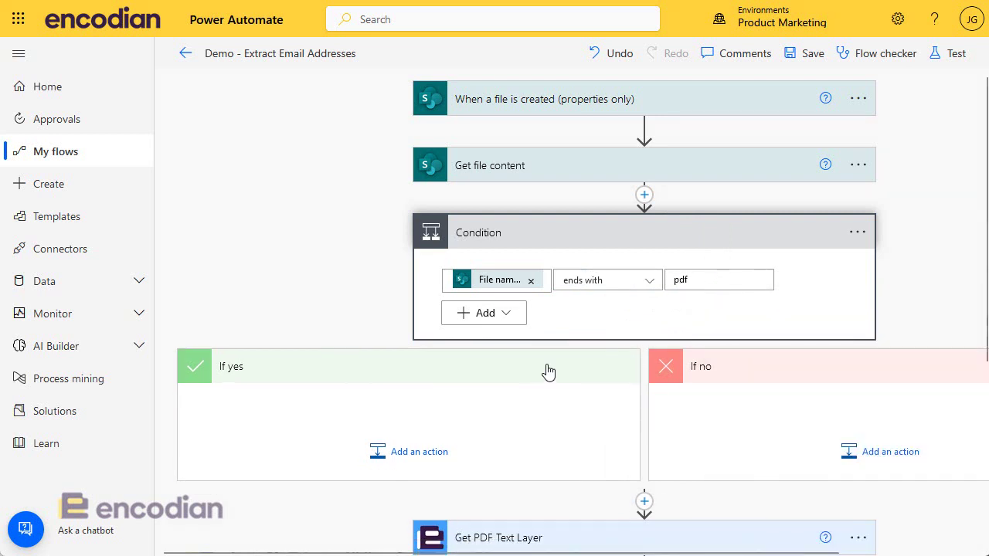
Step: Add Encodian's Convert to PDF action in the If yes branch
left_click(415, 462)
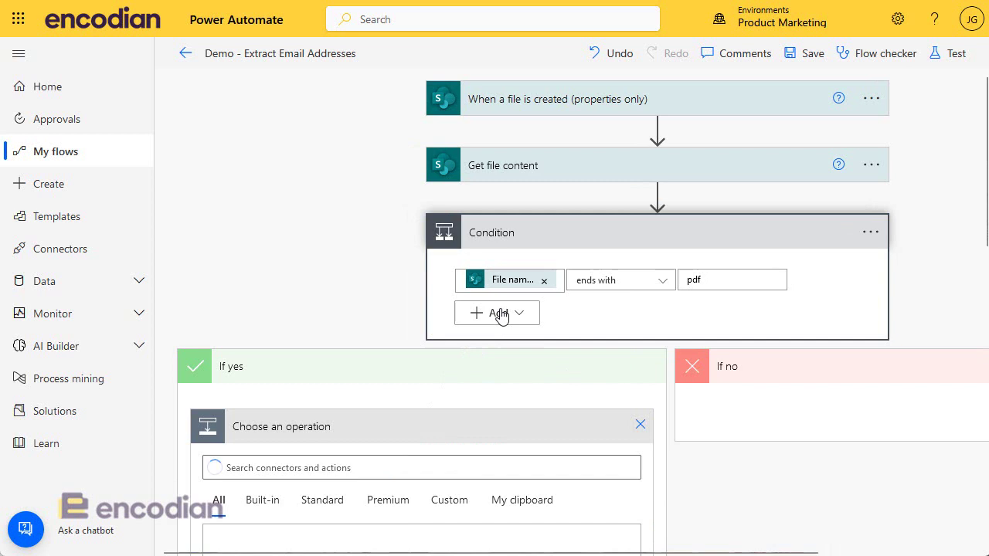
type("convert ")
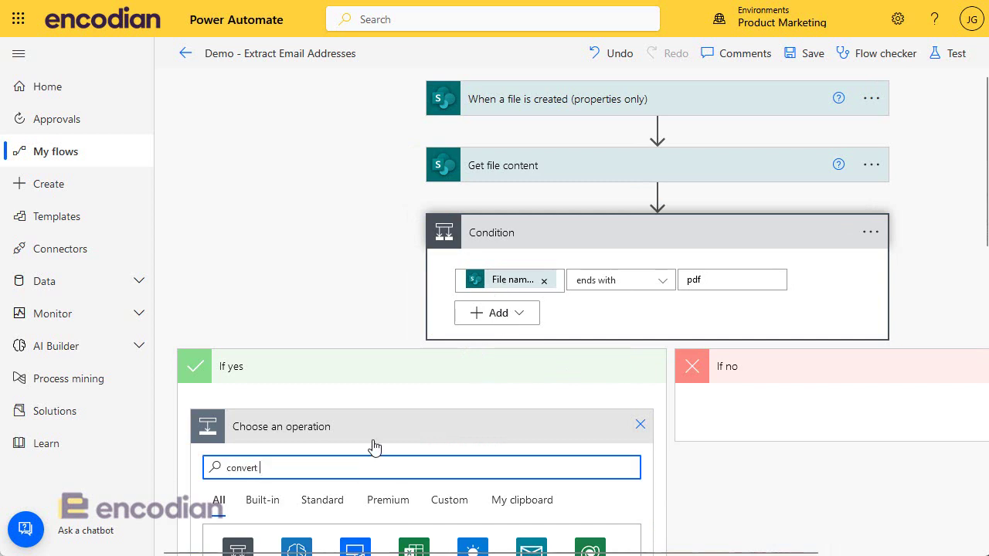
type("to pdf")
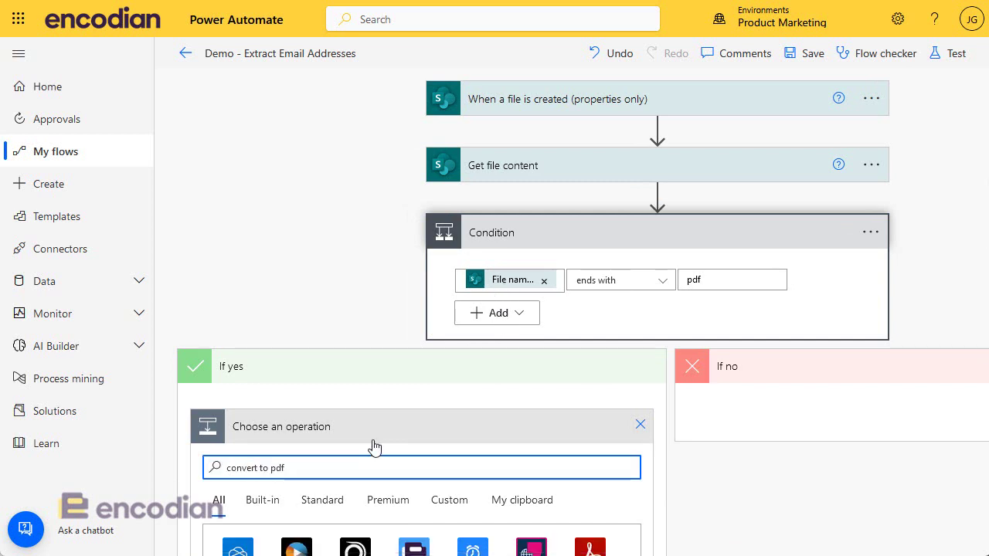
scroll(379, 460, "down", 5)
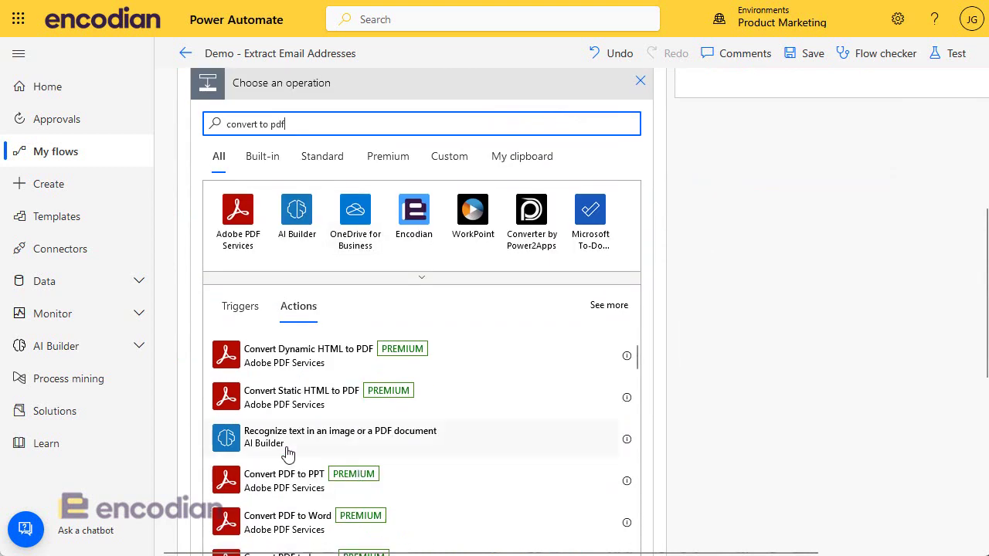
scroll(287, 454, "down", 6)
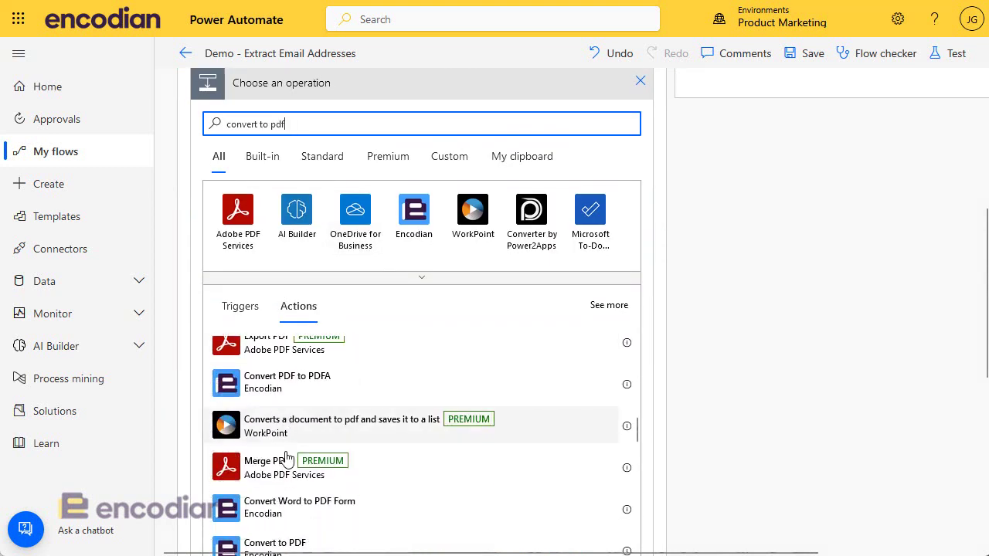
left_click(285, 541)
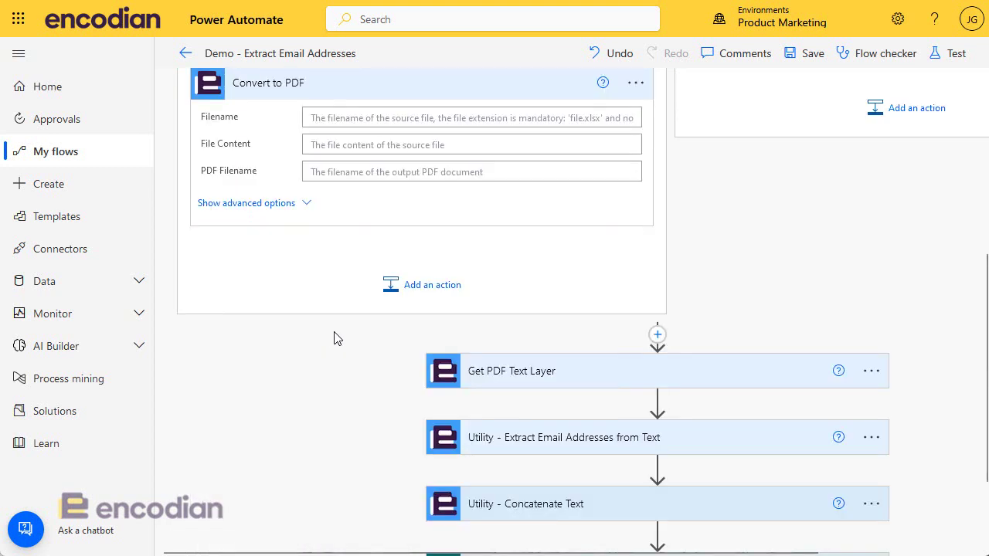
Step: Check the Convert to PDF Filename input and open the step's options menu
left_click(410, 118)
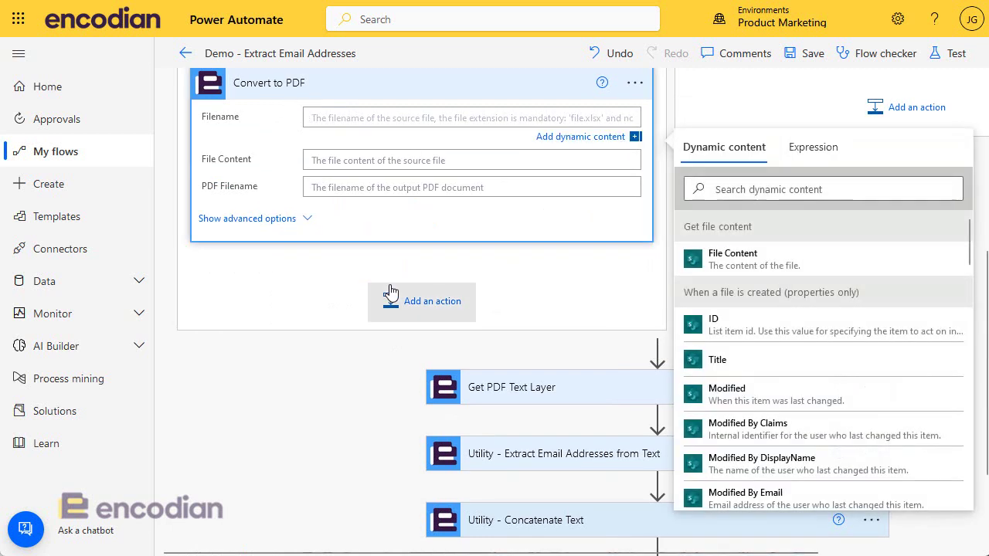
left_click(310, 428)
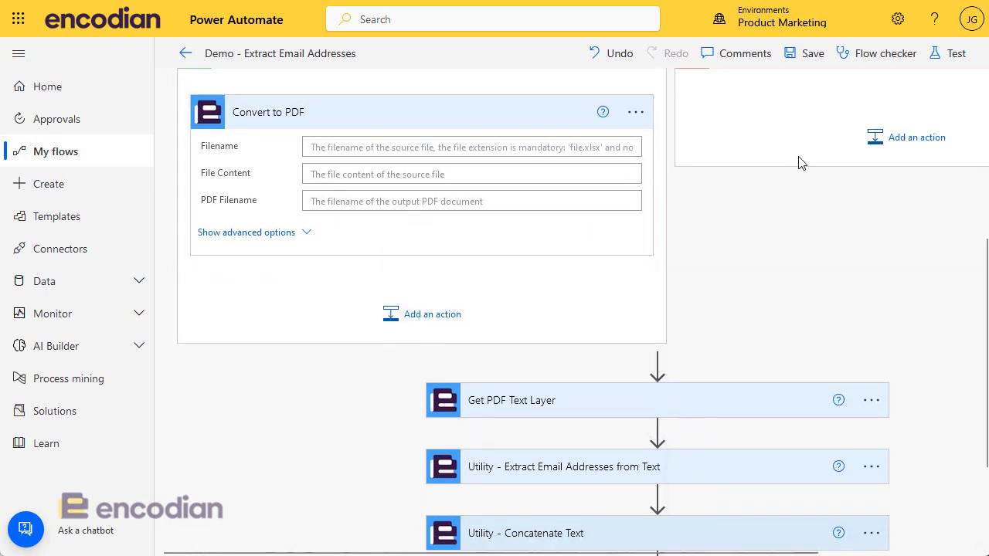
scroll(731, 338, "up", 2)
scroll(616, 440, "down", 2)
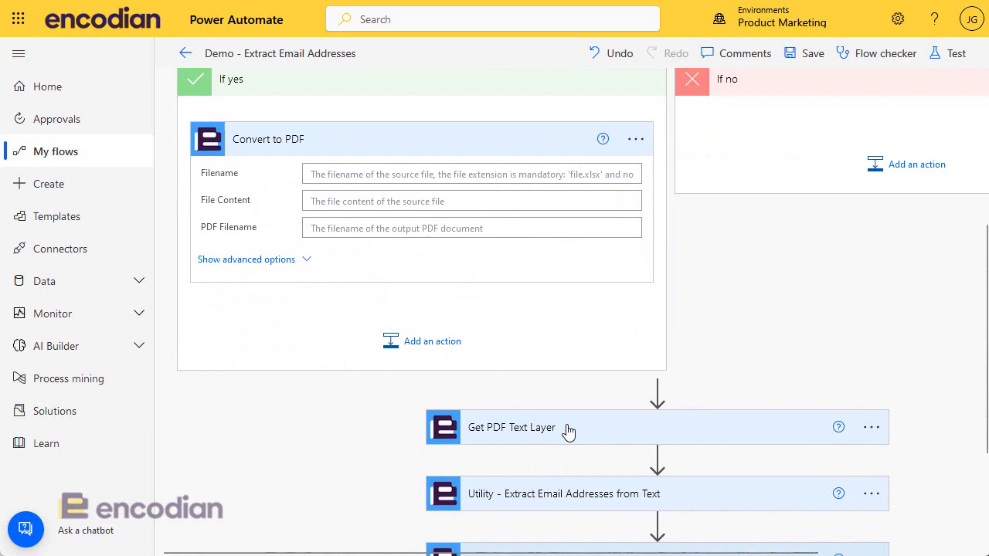
scroll(729, 371, "up", 2)
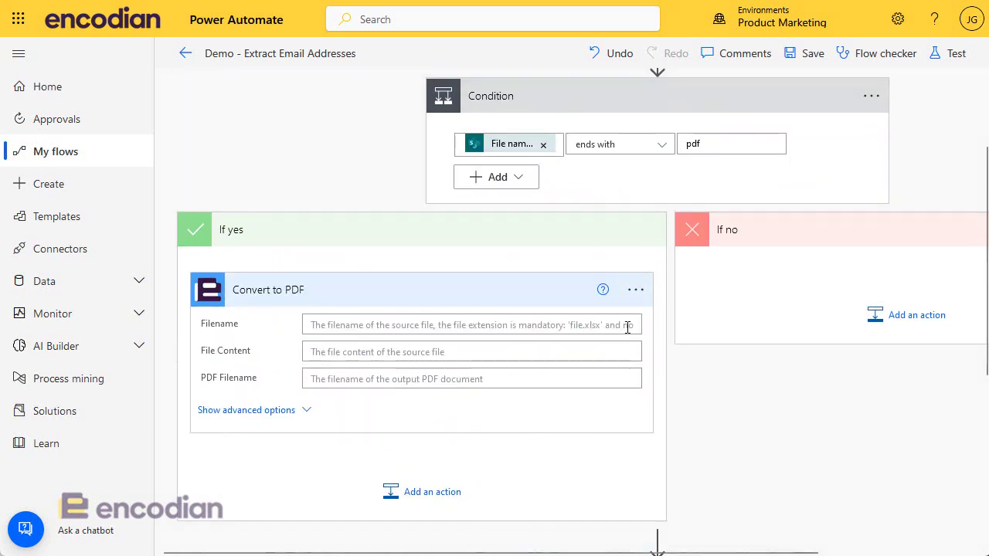
left_click(635, 290)
Step: Delete the Convert to PDF action, then delete the Condition with its branches
left_click(699, 451)
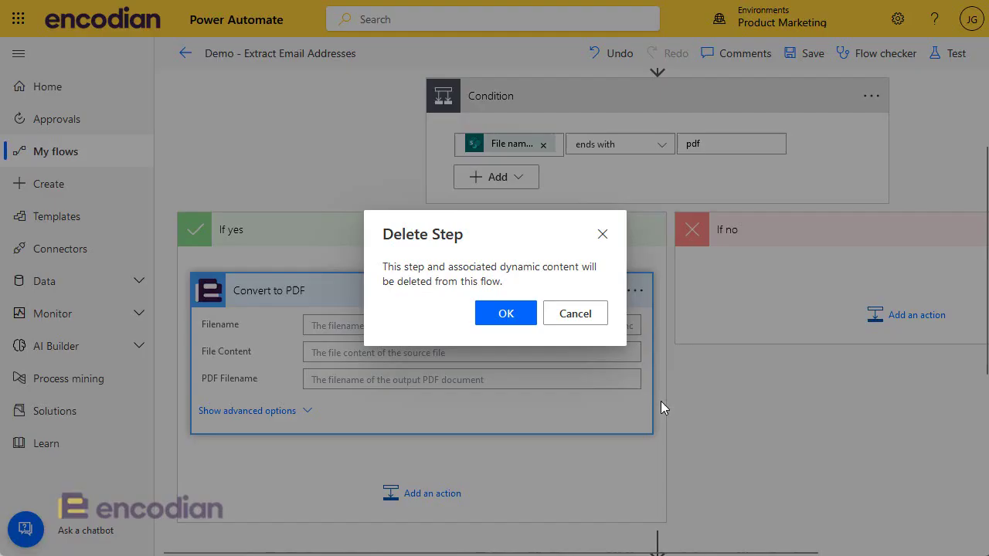
left_click(510, 320)
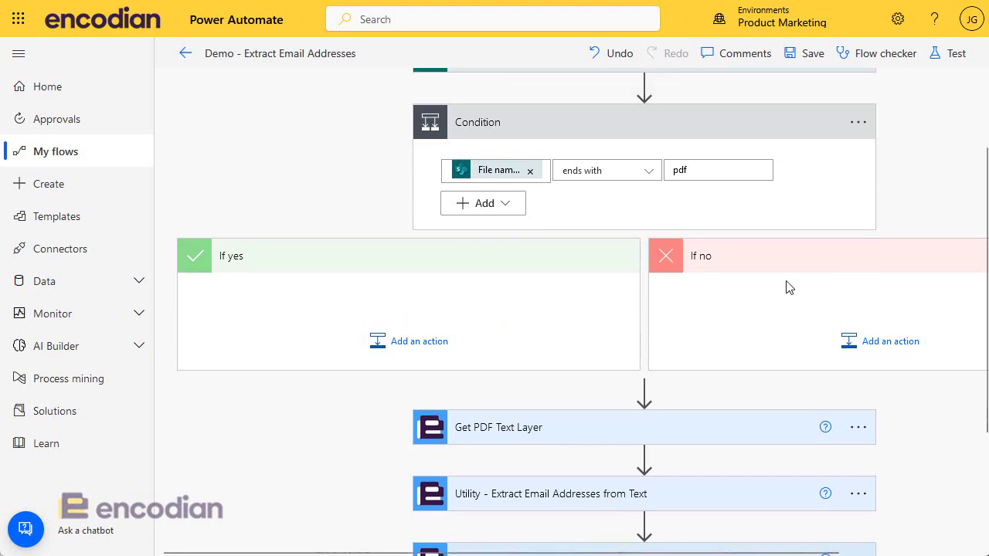
left_click(858, 122)
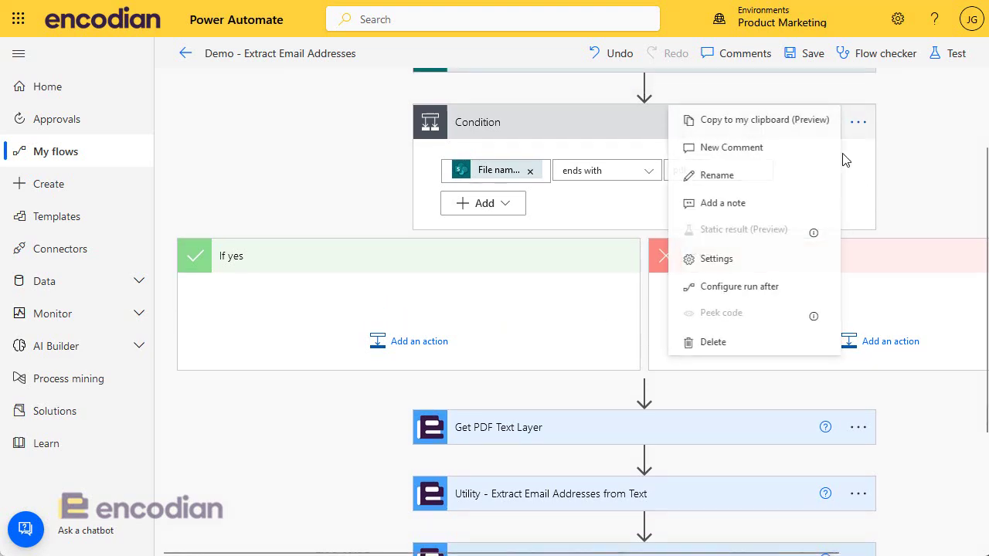
left_click(713, 343)
left_click(507, 317)
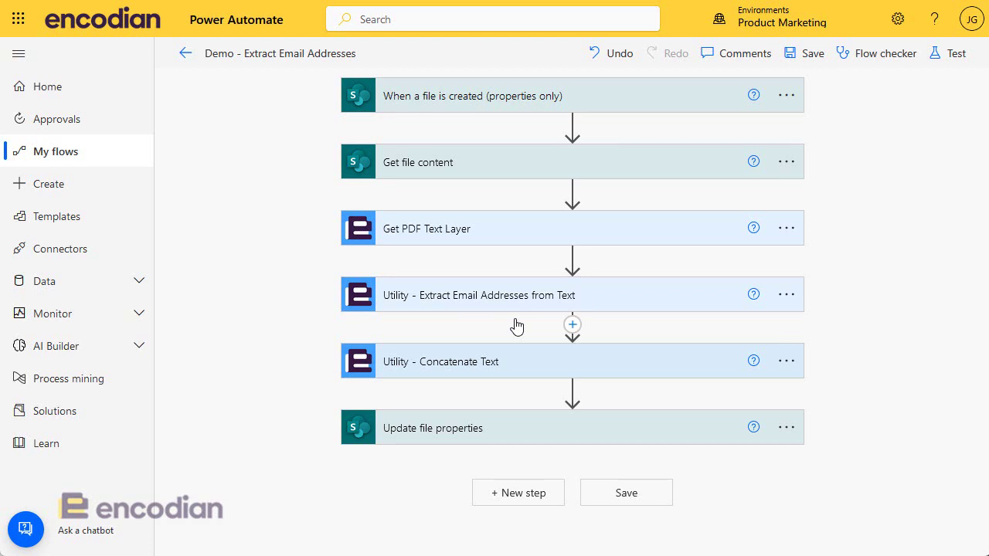
Step: Inspect Get PDF Text Layer's Filename and File Content inputs
left_click(482, 242)
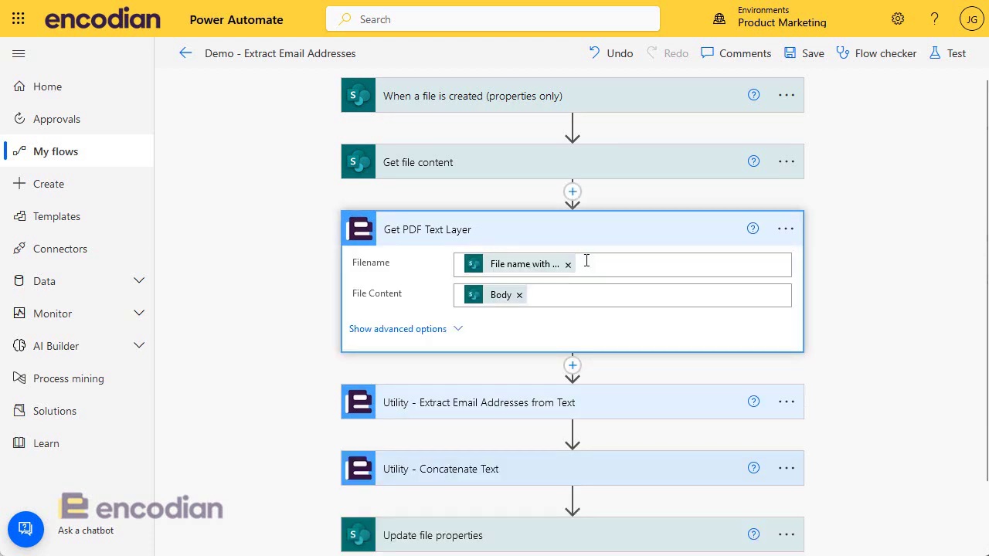
left_click(639, 265)
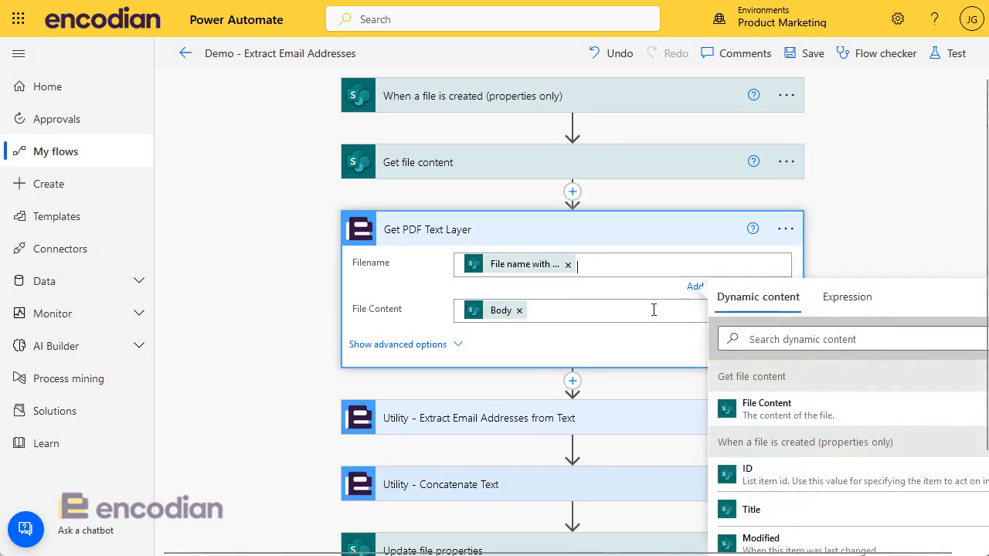
left_click(626, 315)
left_click(628, 224)
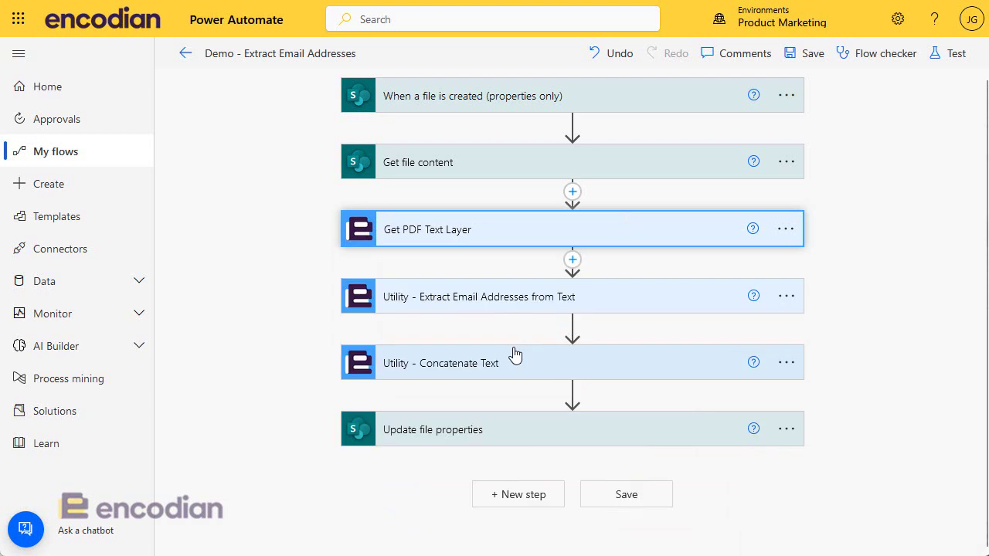
Step: Check the Text input of the Extract Email Addresses from Text step
left_click(417, 307)
left_click(598, 333)
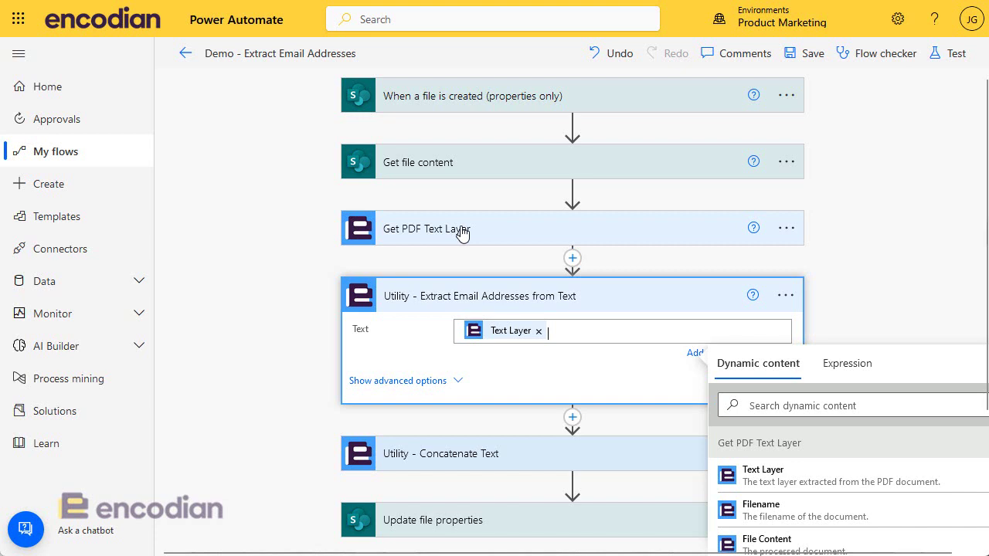
left_click(288, 410)
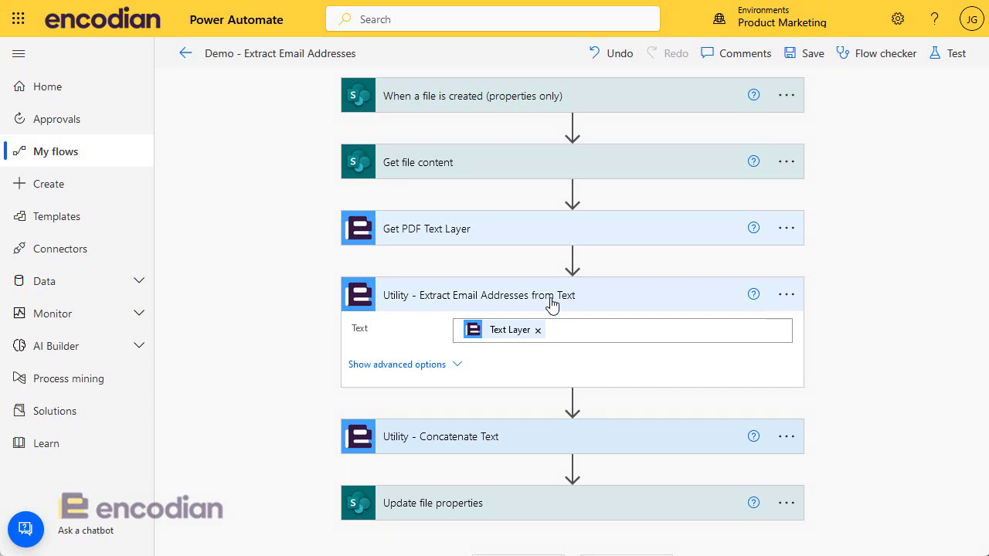
mouse_move(573, 401)
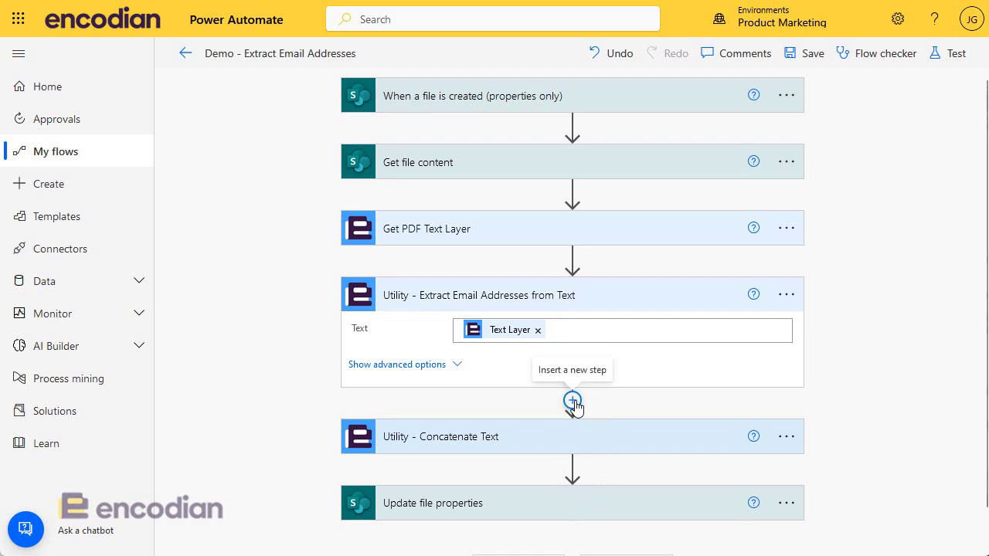
left_click(573, 401)
left_click(563, 430)
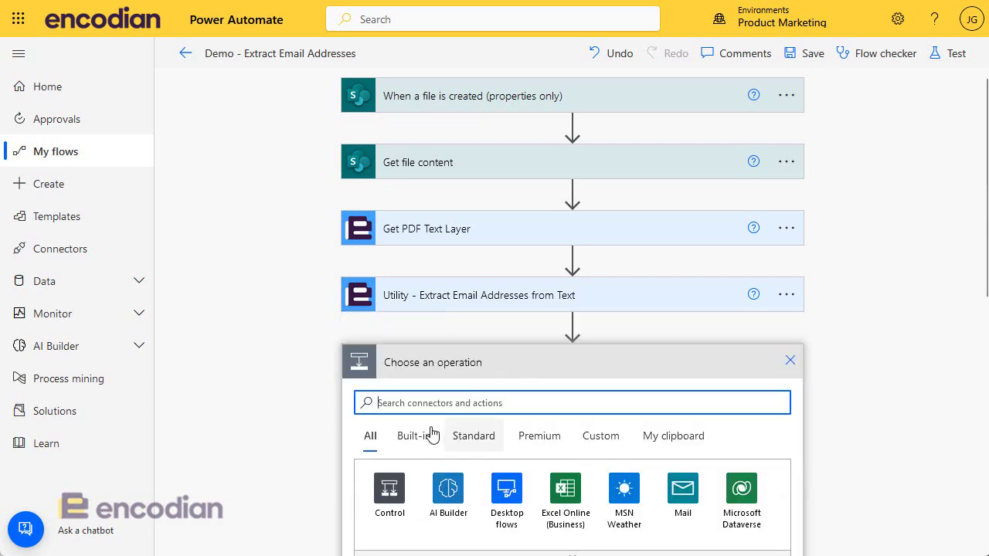
type("send email")
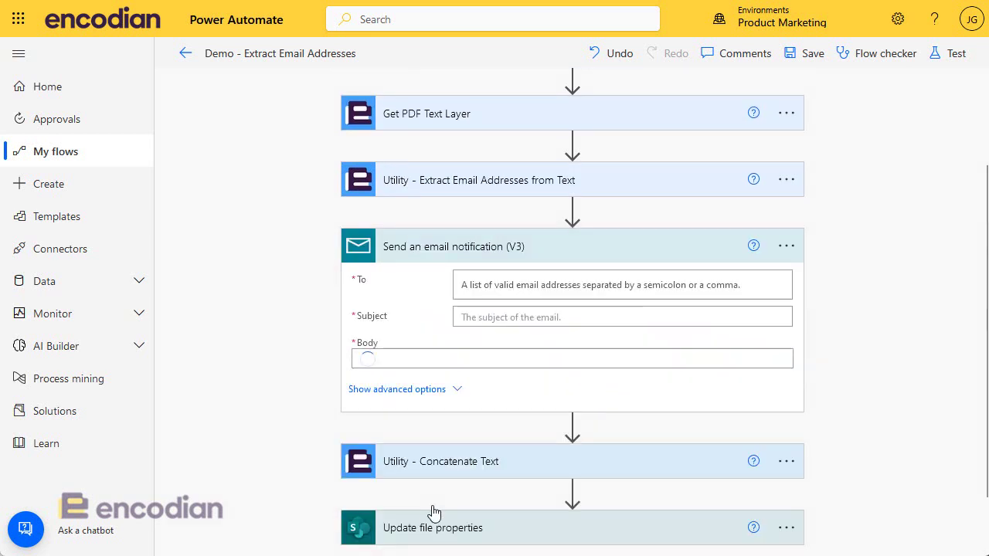
left_click(490, 371)
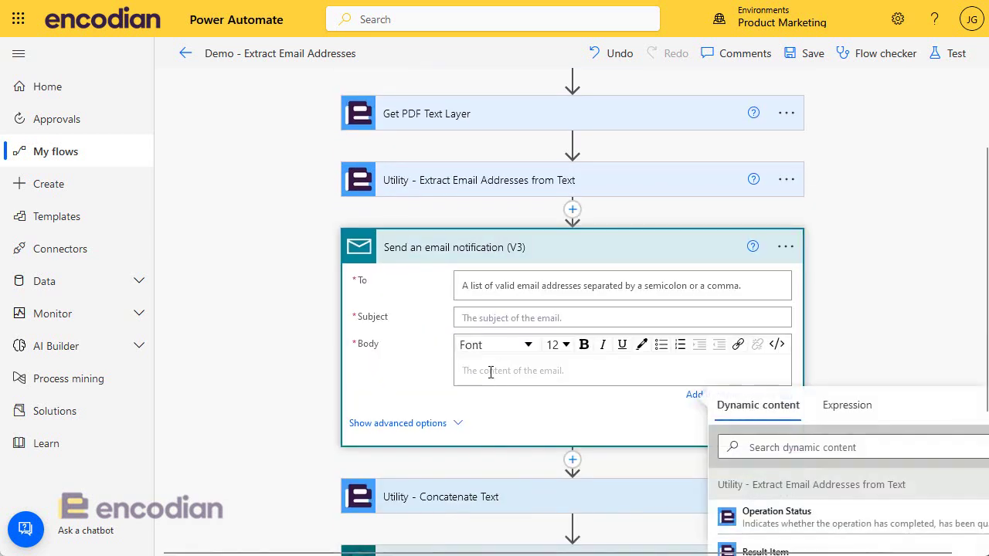
scroll(859, 513, "down", 1)
left_click(831, 500)
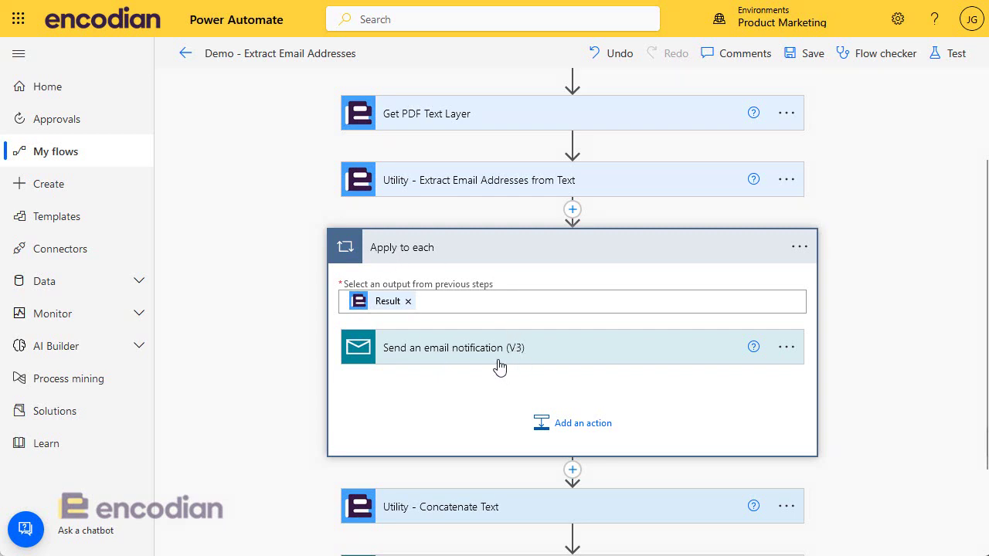
left_click(501, 365)
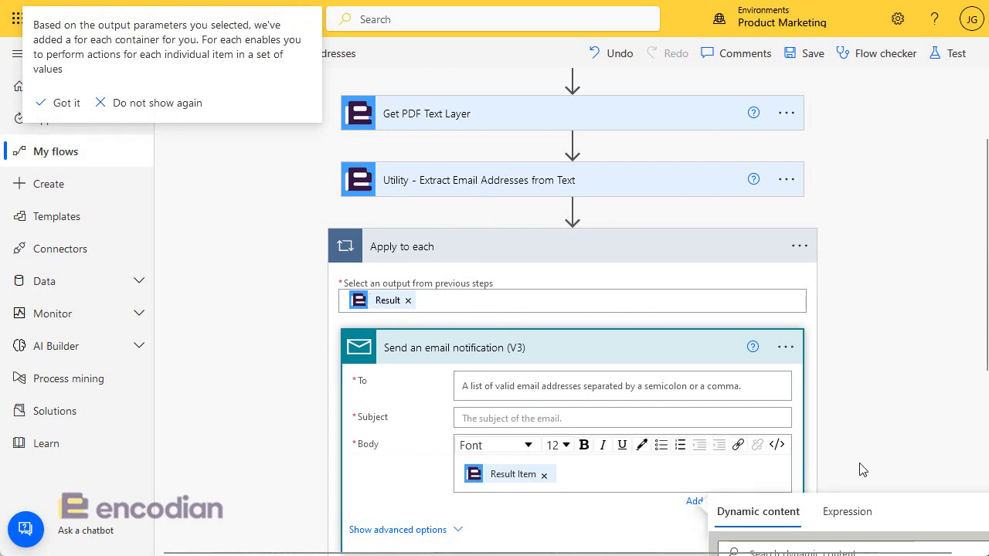
left_click(786, 347)
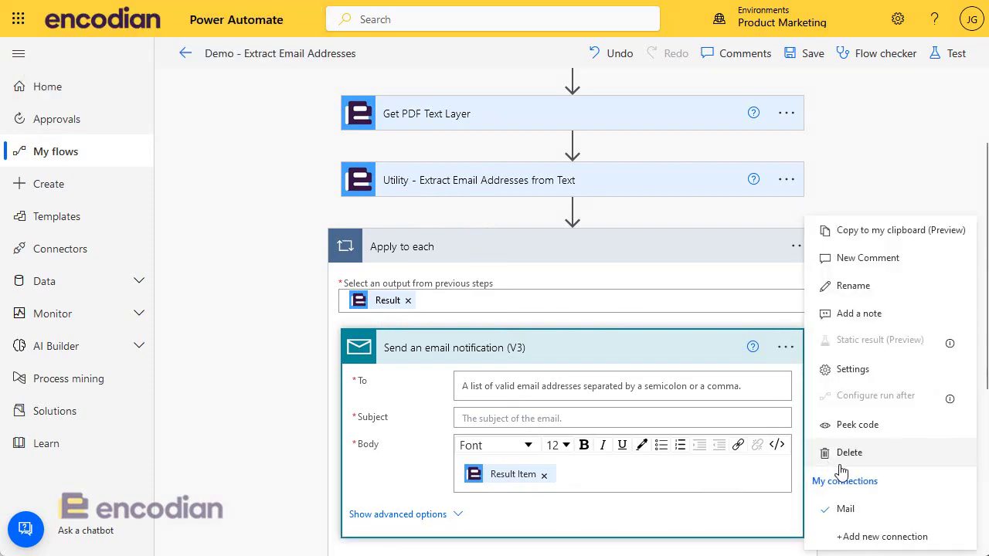
left_click(842, 451)
left_click(506, 313)
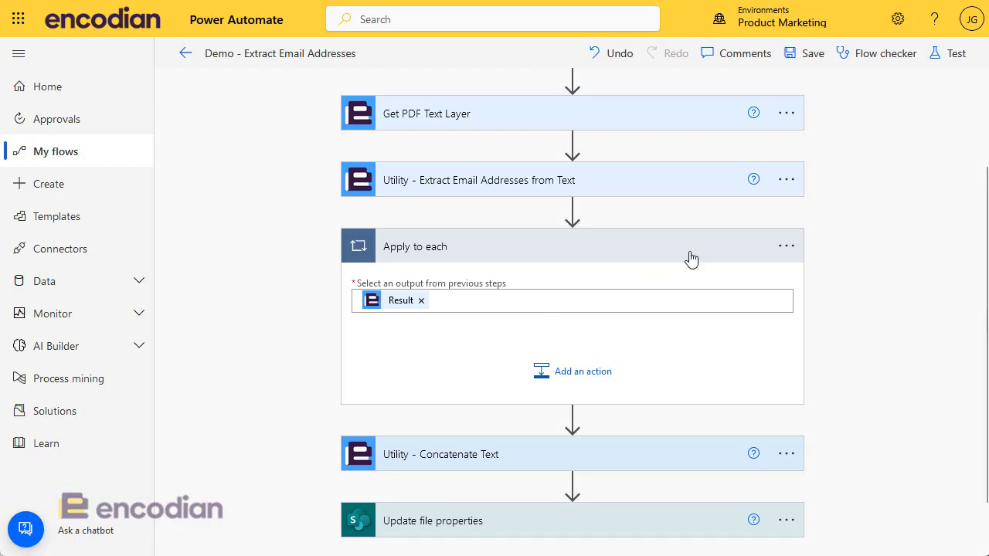
left_click(785, 246)
left_click(855, 467)
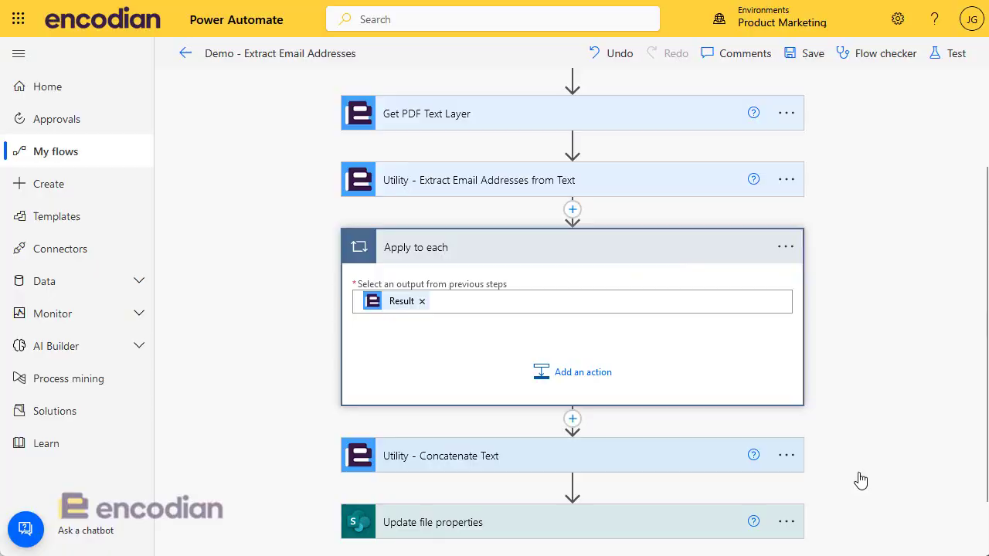
left_click(506, 313)
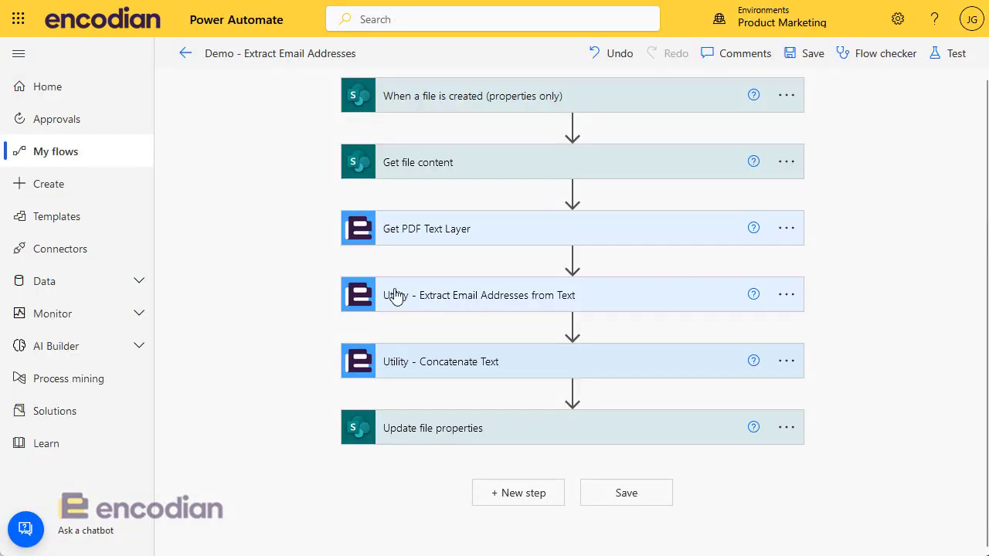
Step: Review Concatenate Text's comma delimiter and Update file properties' Email Addresses field, then open Test
left_click(501, 362)
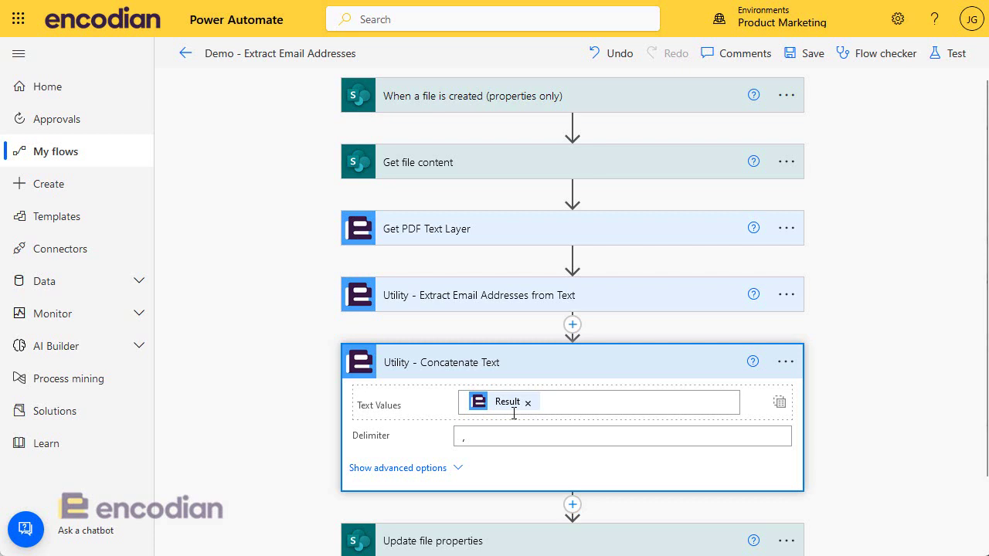
left_click(495, 441)
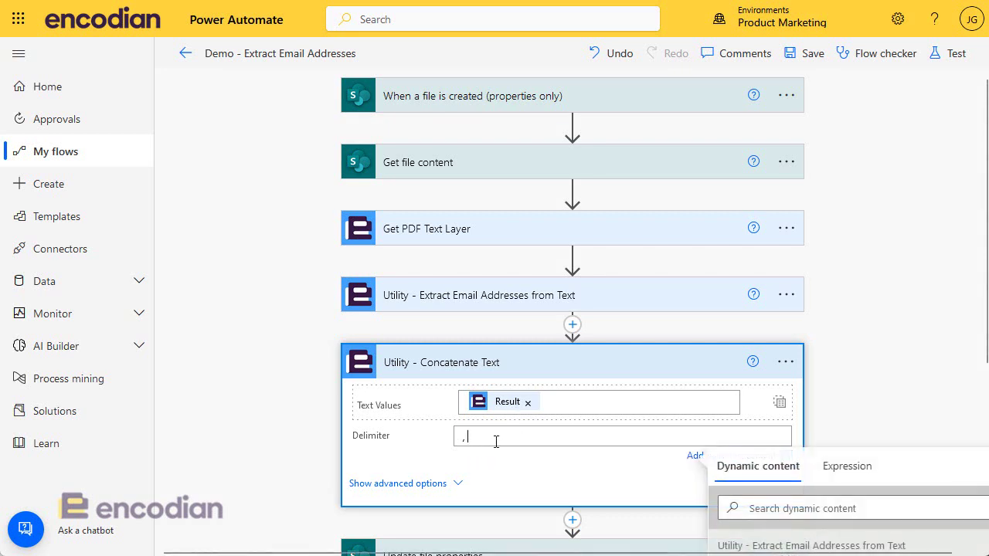
left_click(446, 377)
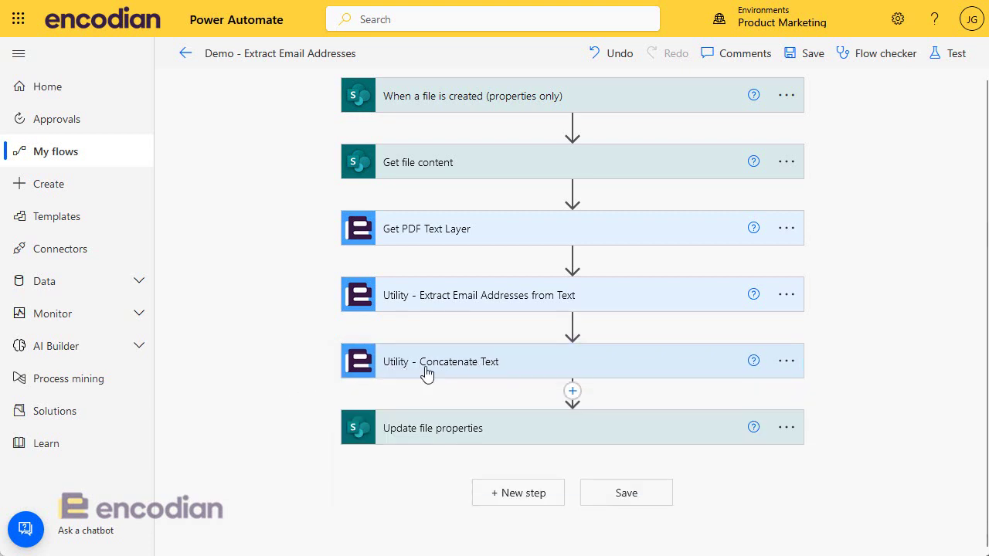
left_click(493, 437)
scroll(495, 476, "down", 3)
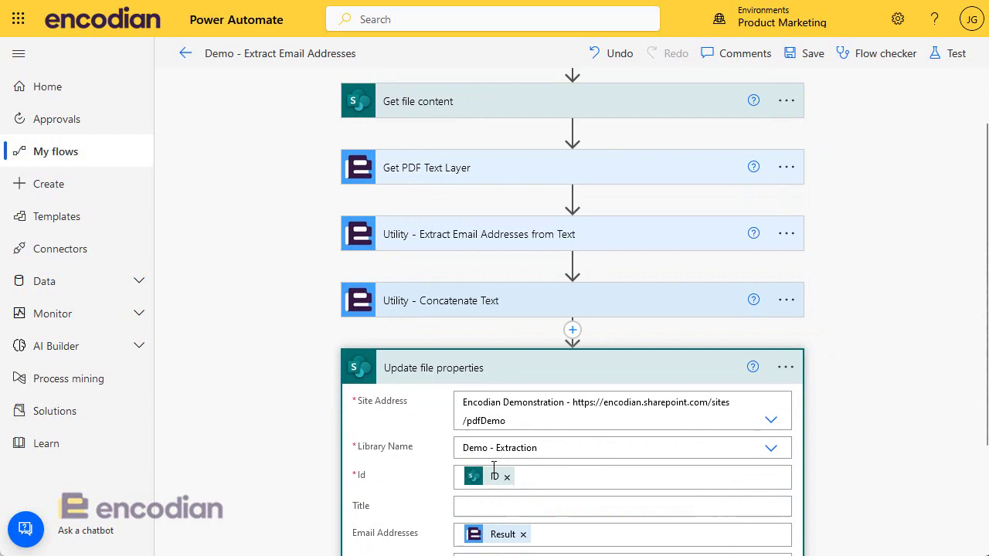
left_click_drag(357, 394, 425, 392)
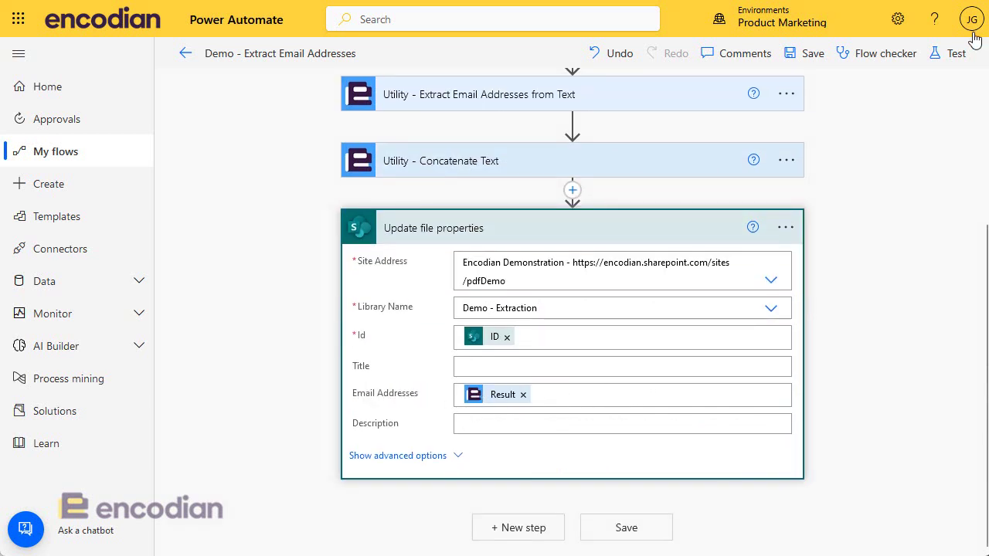
left_click(952, 54)
Step: Choose a manual test and start the run, awaiting a PDF upload as trigger
left_click(782, 133)
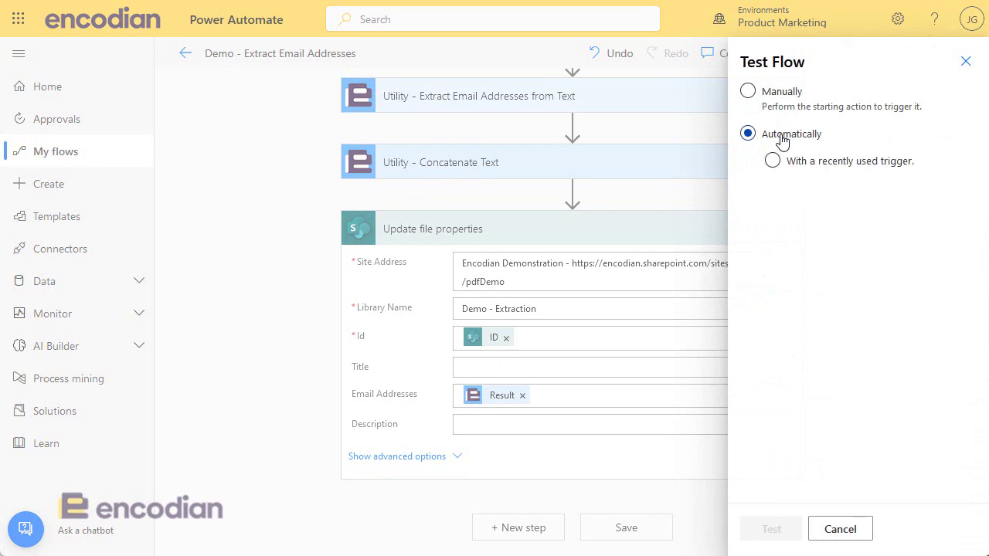
left_click(773, 161)
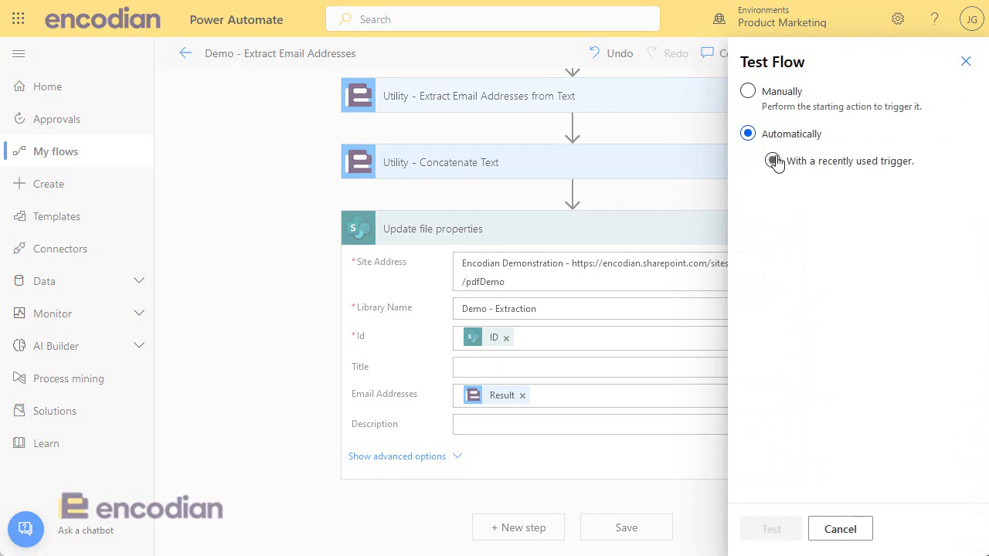
left_click(747, 91)
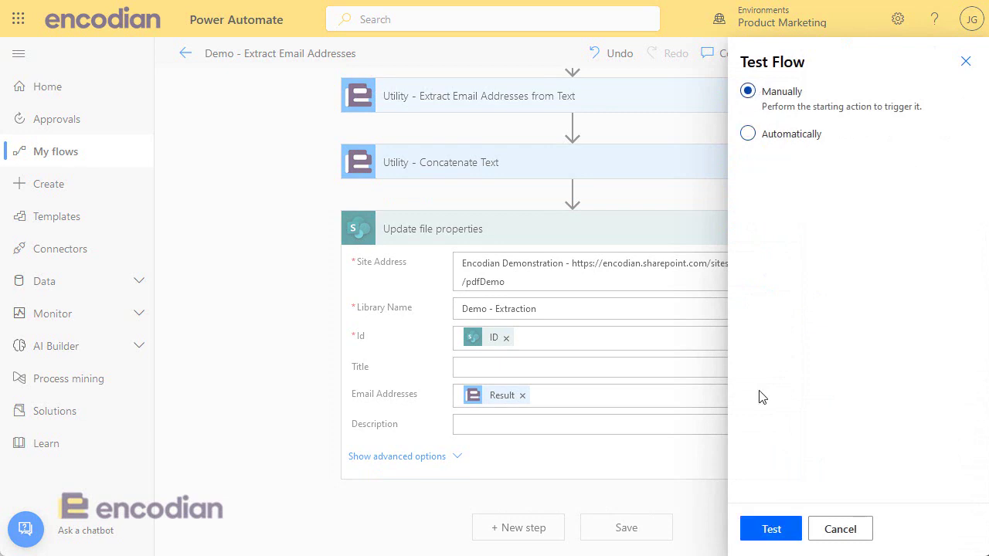
left_click(784, 530)
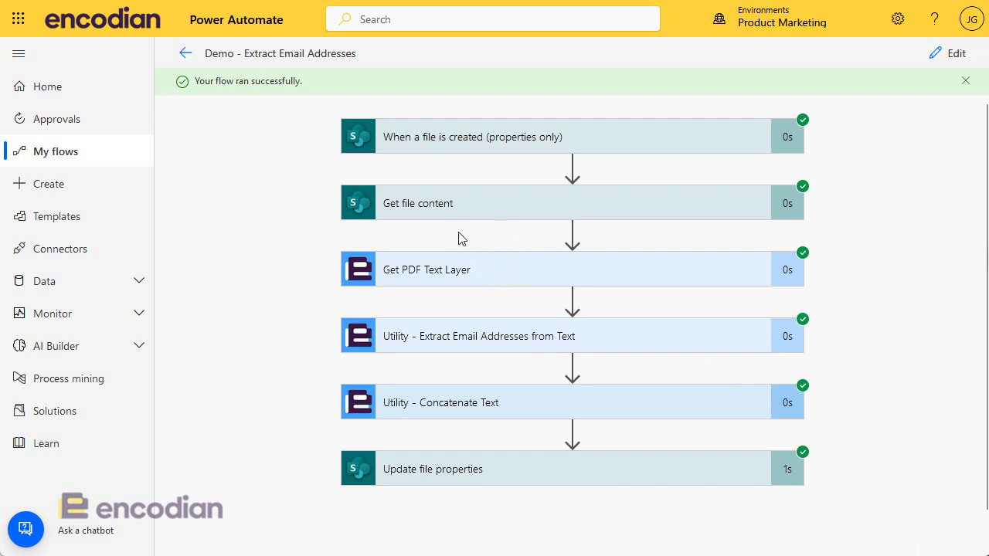
Step: View the full outputs of the run's Extract Email Addresses step
left_click(496, 338)
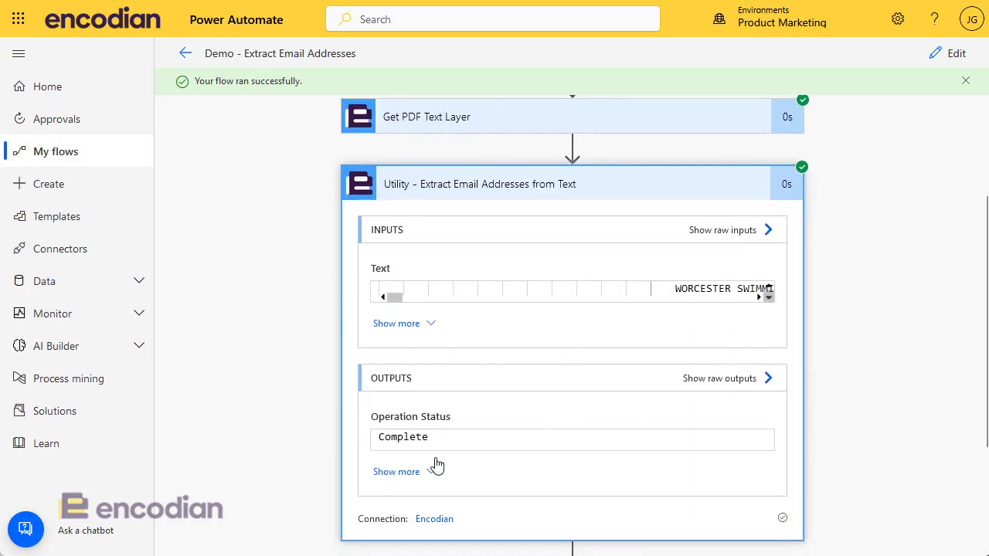
left_click(423, 471)
scroll(545, 469, "down", 1)
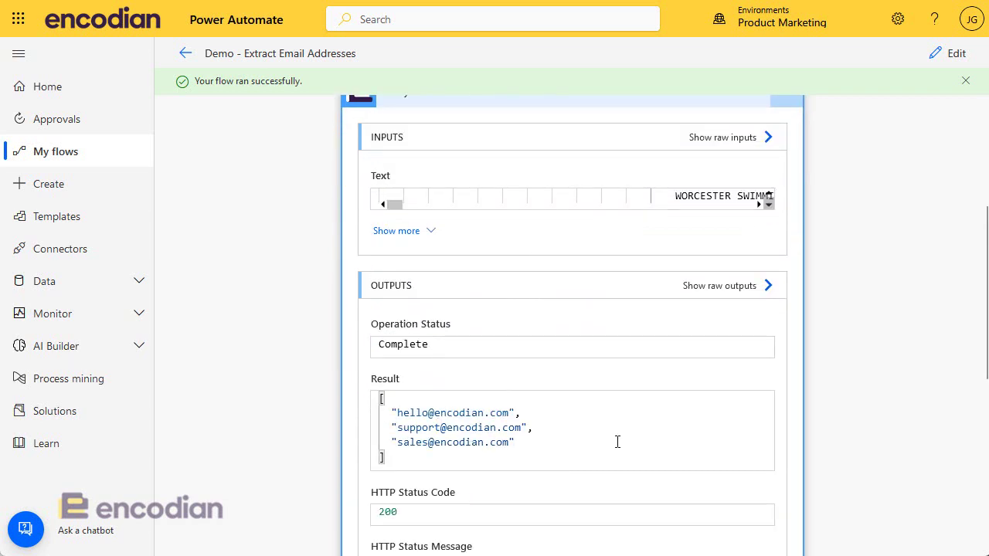
left_click(522, 100)
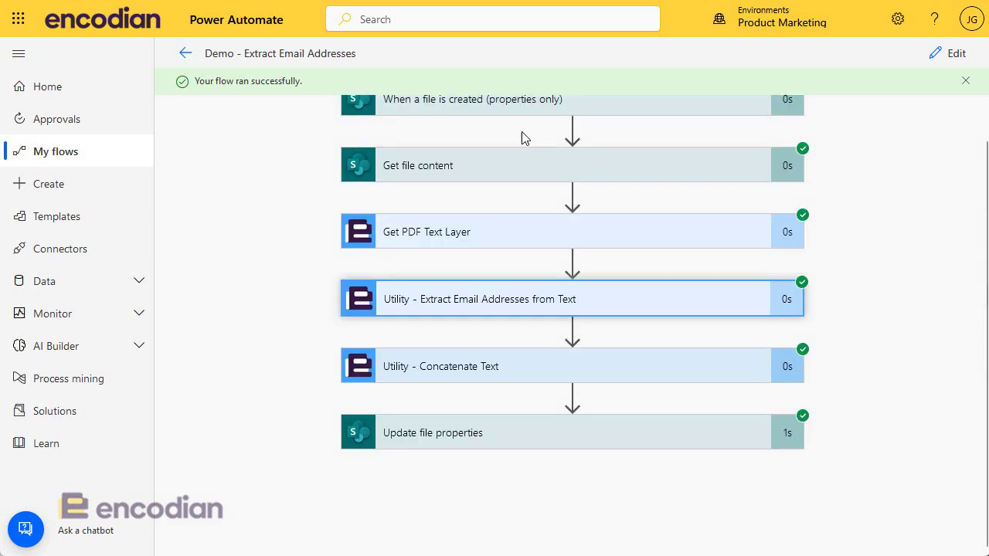
Step: View the Concatenate Text inputs and its comma-separated Result of three addresses
left_click(495, 378)
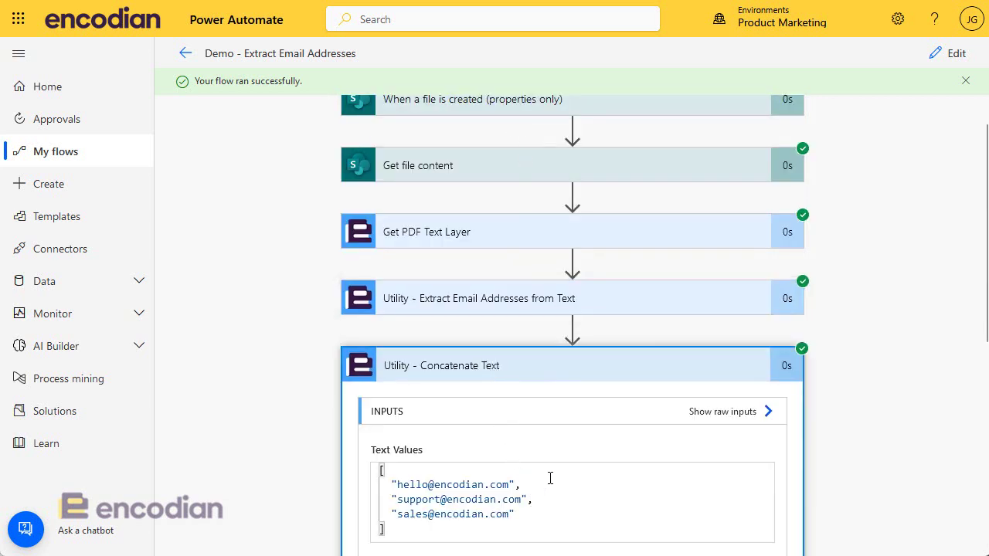
scroll(858, 443, "down", 3)
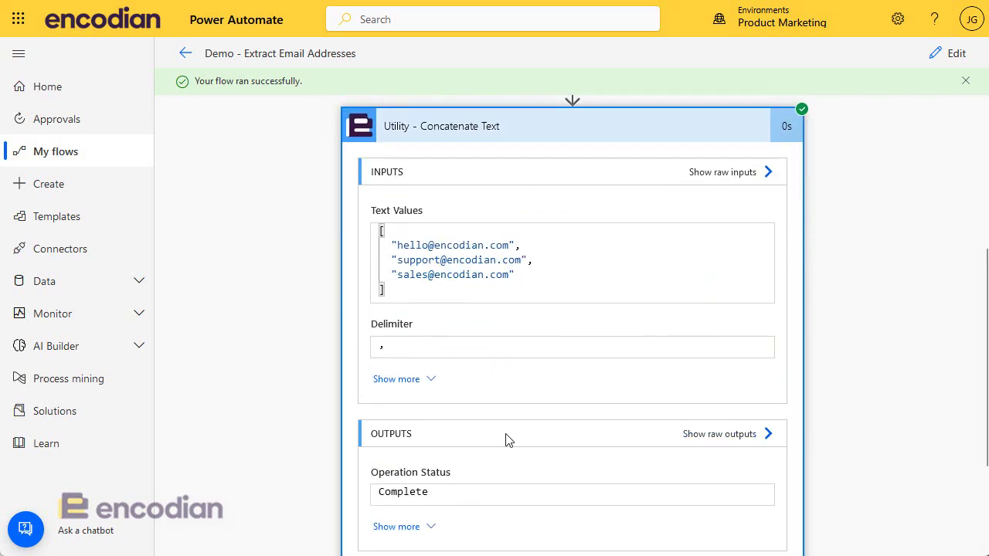
left_click(402, 379)
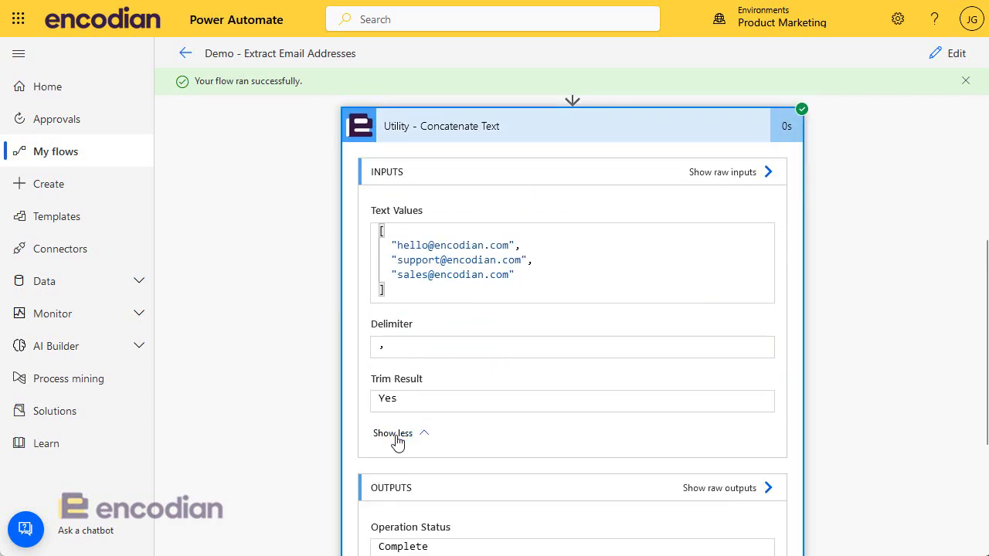
left_click(401, 434)
scroll(455, 434, "down", 1)
scroll(455, 434, "down", 1)
left_click(417, 378)
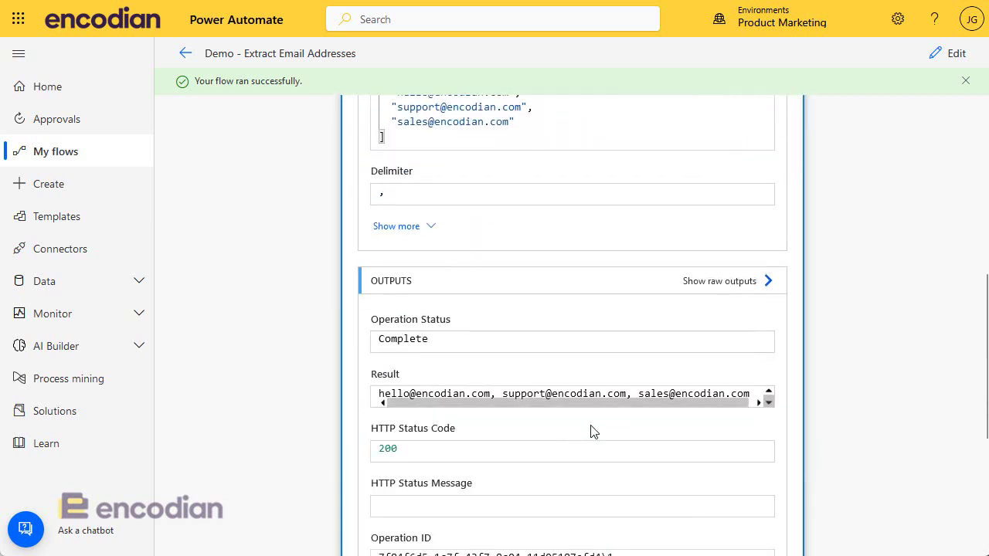
scroll(592, 430, "up", 3)
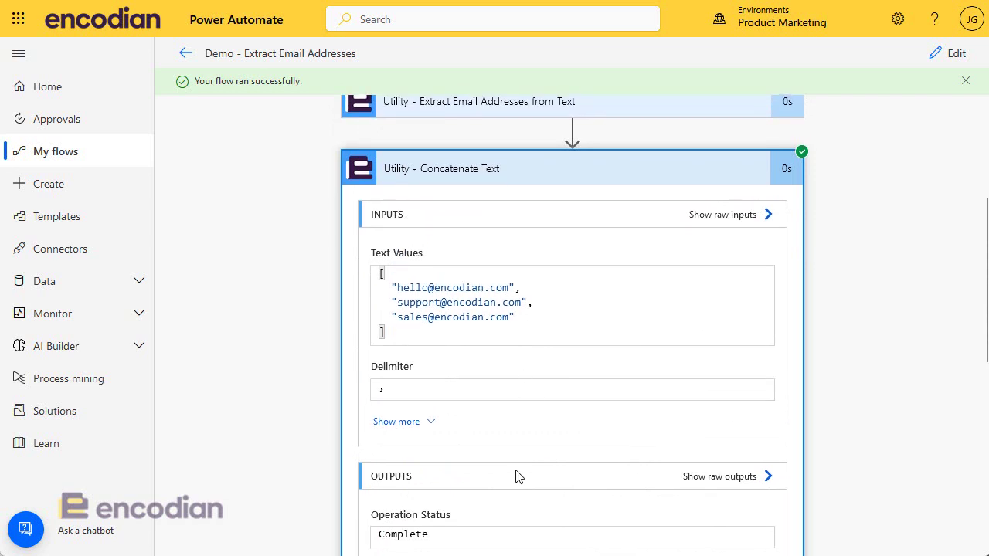
scroll(517, 474, "down", 3)
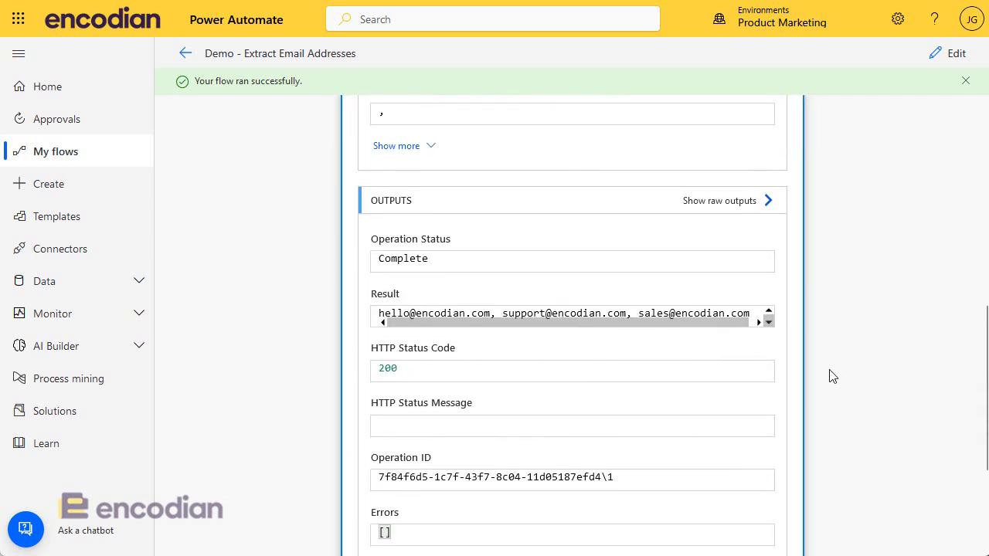
Step: Close the file-available notice to see File with Emails.pdf's three Email Addresses values
scroll(710, 144, "up", 1)
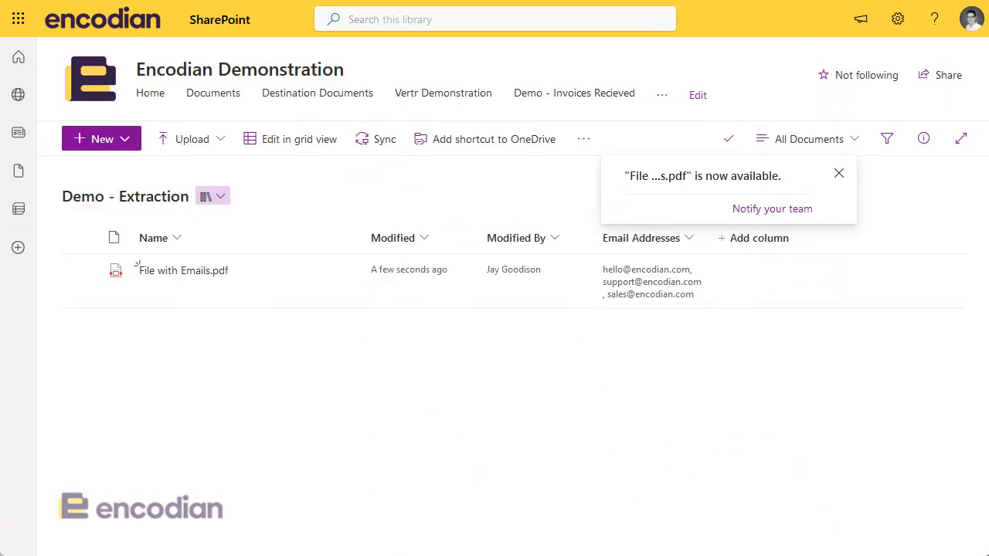
left_click(836, 174)
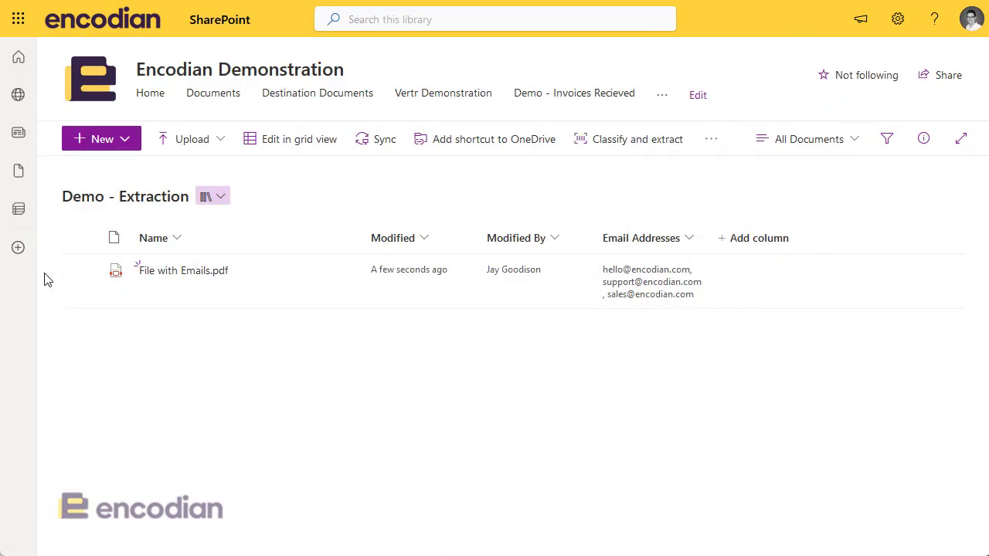